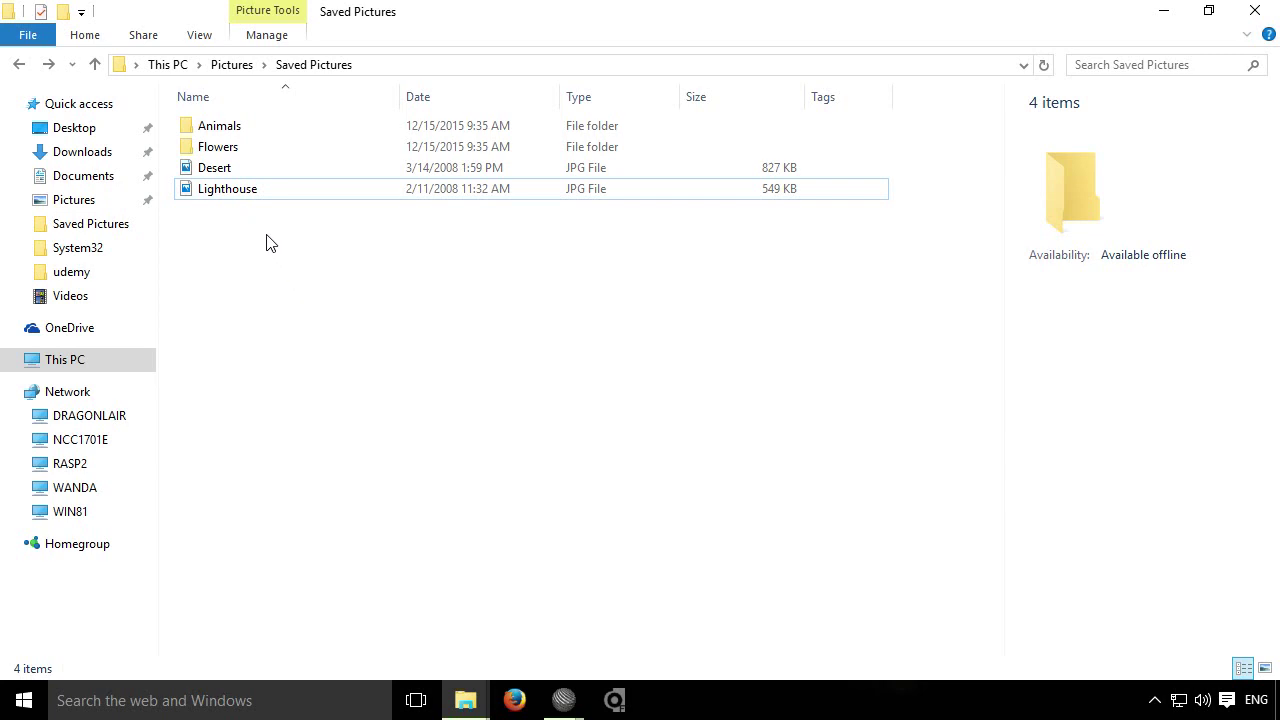
Start encrypting the Lighthouse picture via CrococryptFile and choose Windows Keystore (RSA-AES-256) as the encryption method
left_click(236, 196)
right_click(236, 197)
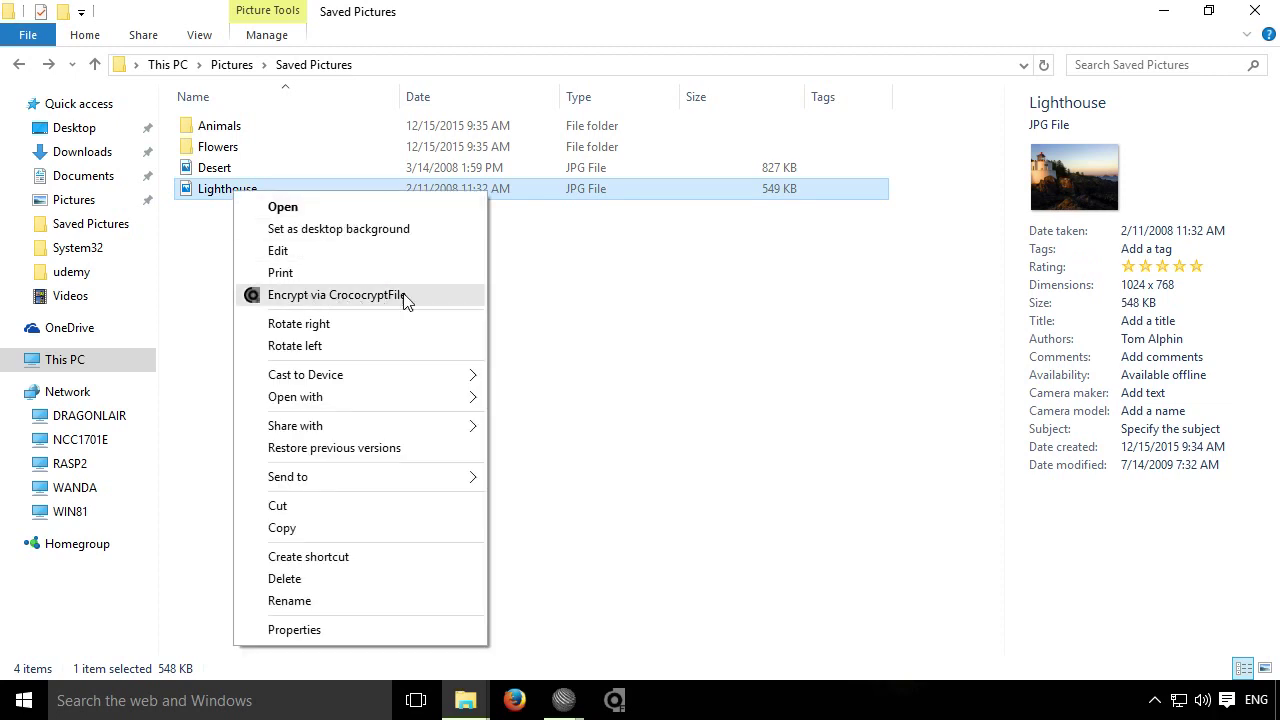
left_click(437, 305)
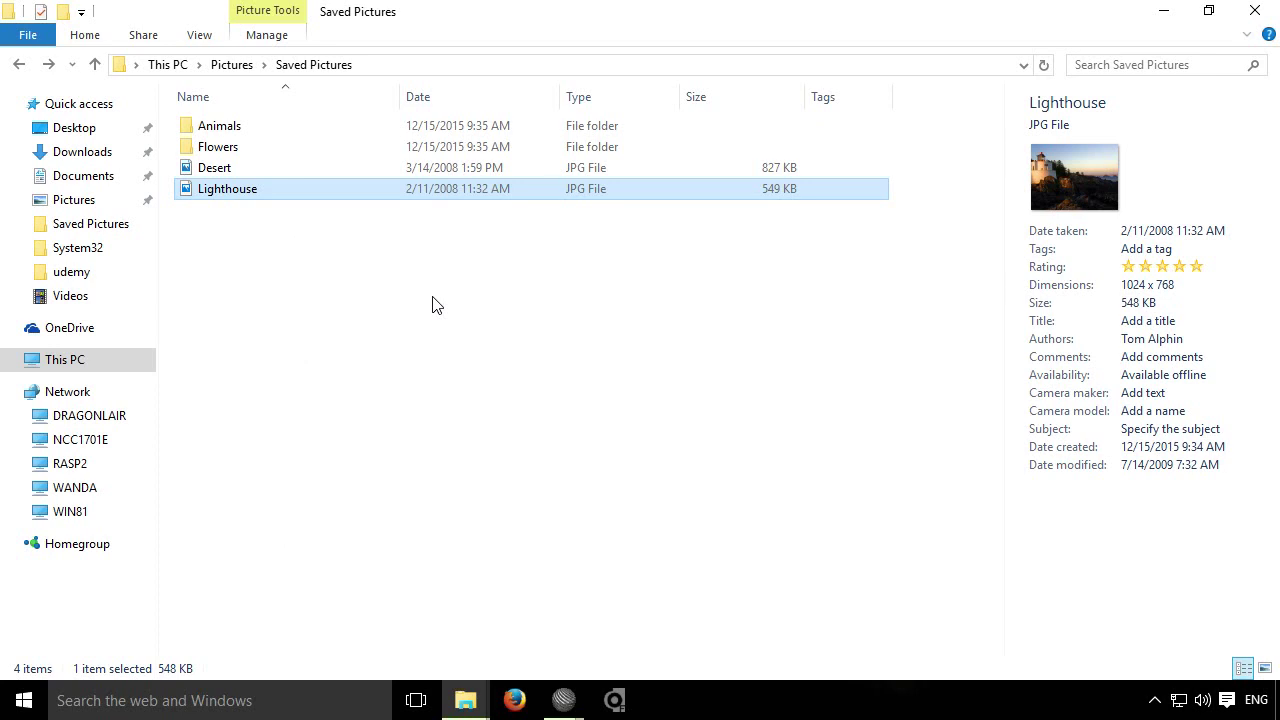
left_click(636, 329)
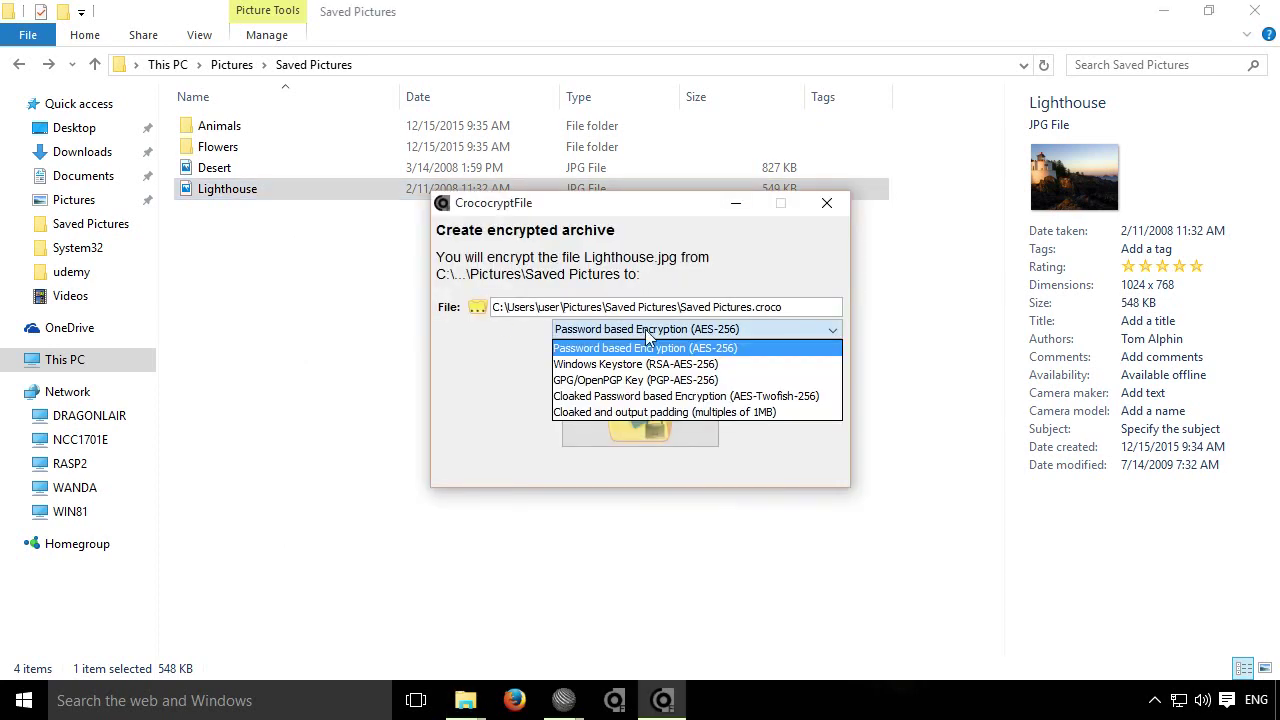
left_click(612, 364)
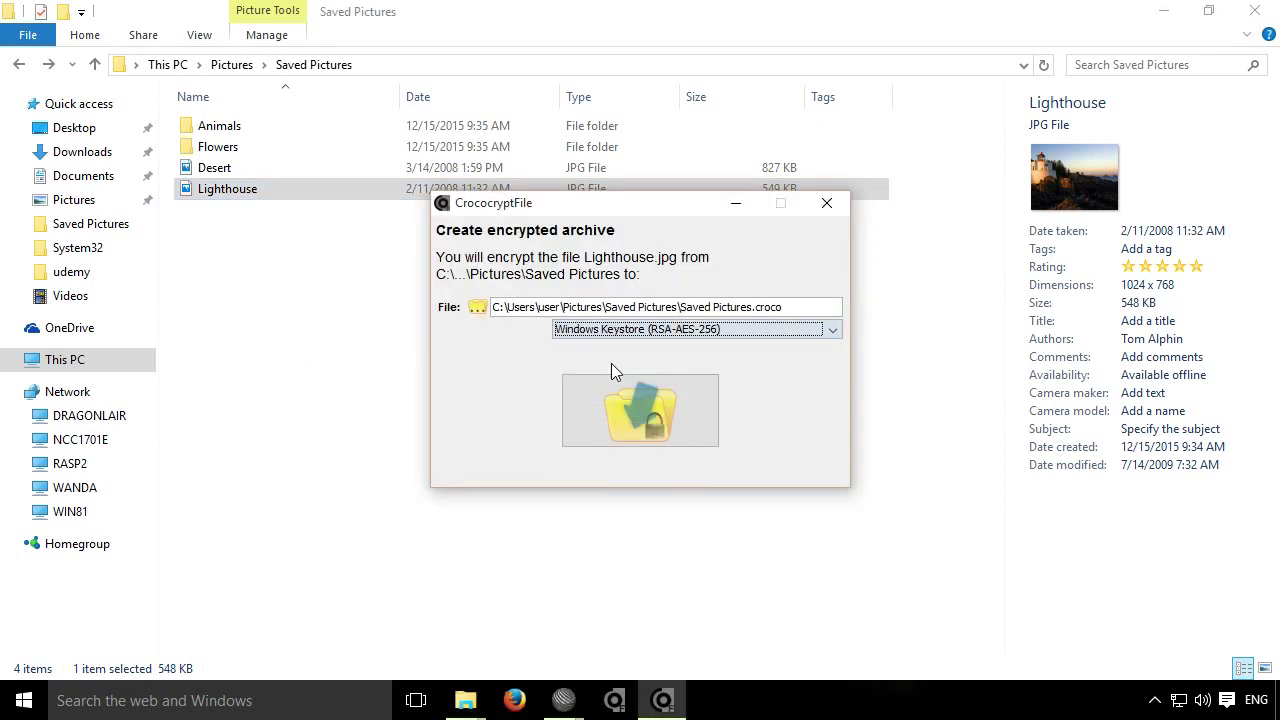
Search Windows for "internet", open Internet Options and bring up the certificates stored in Windows
key("super")
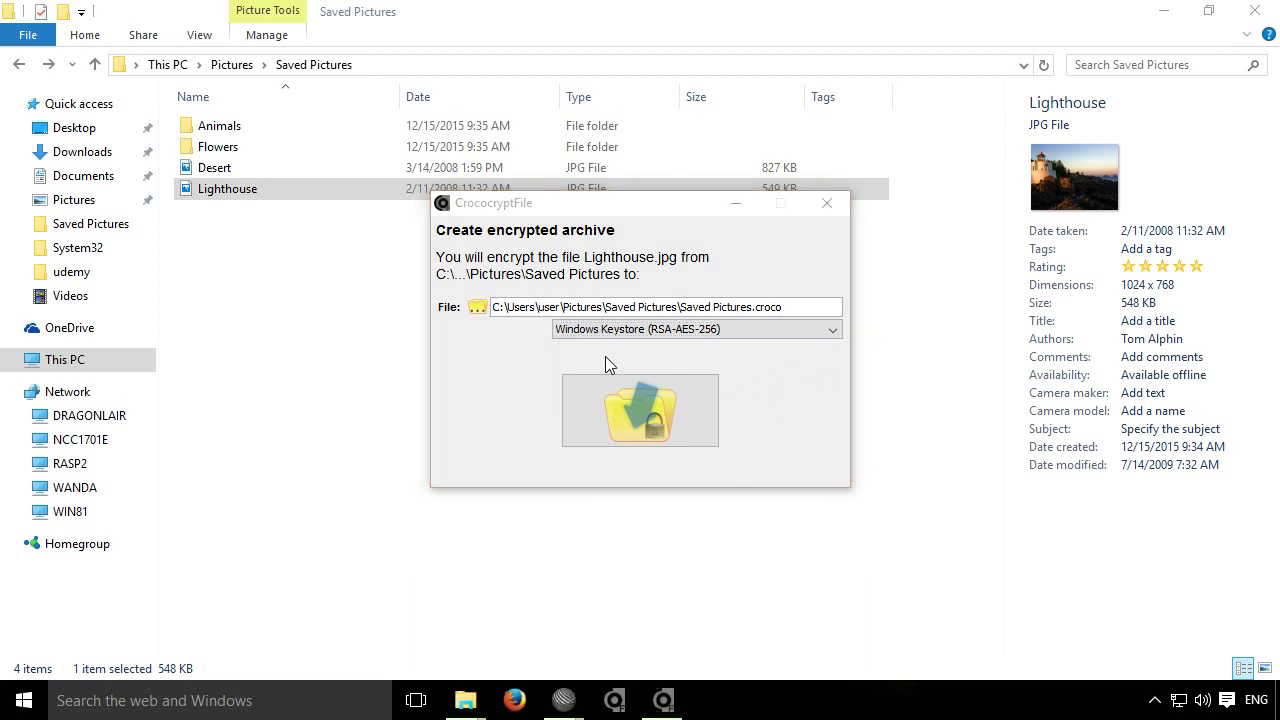
type("internet")
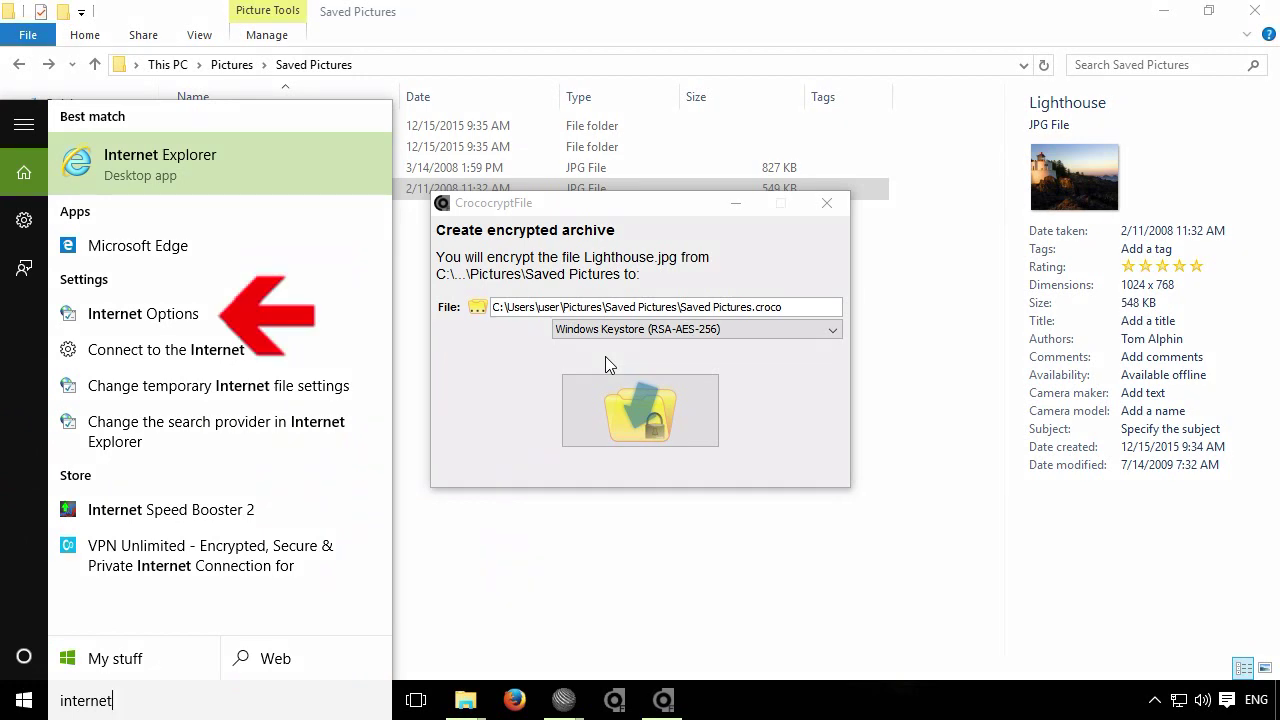
left_click(128, 318)
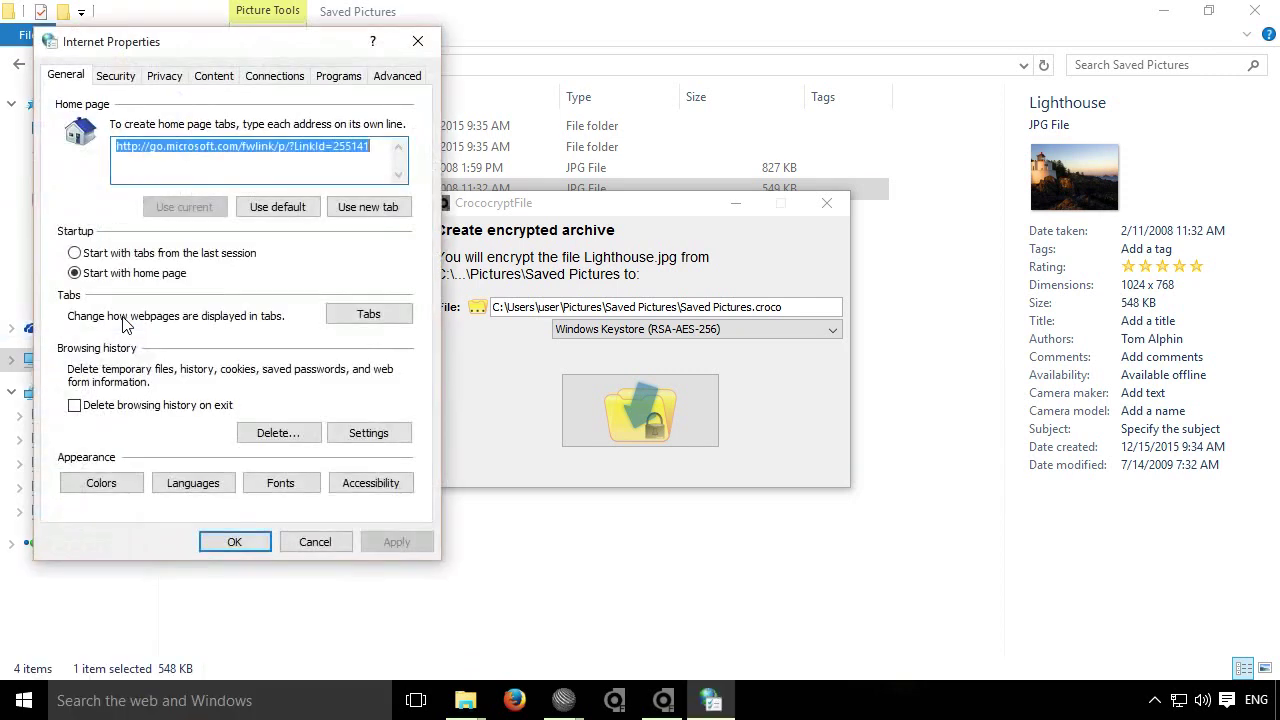
left_click(216, 79)
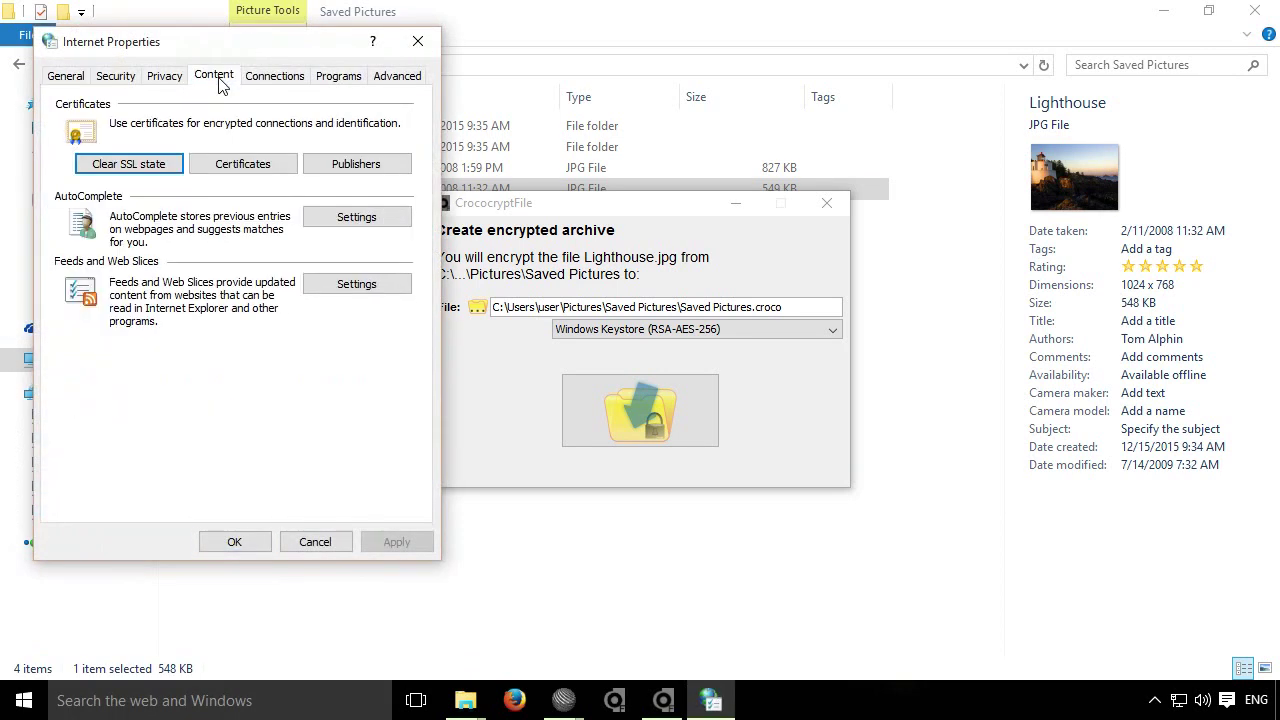
left_click(235, 166)
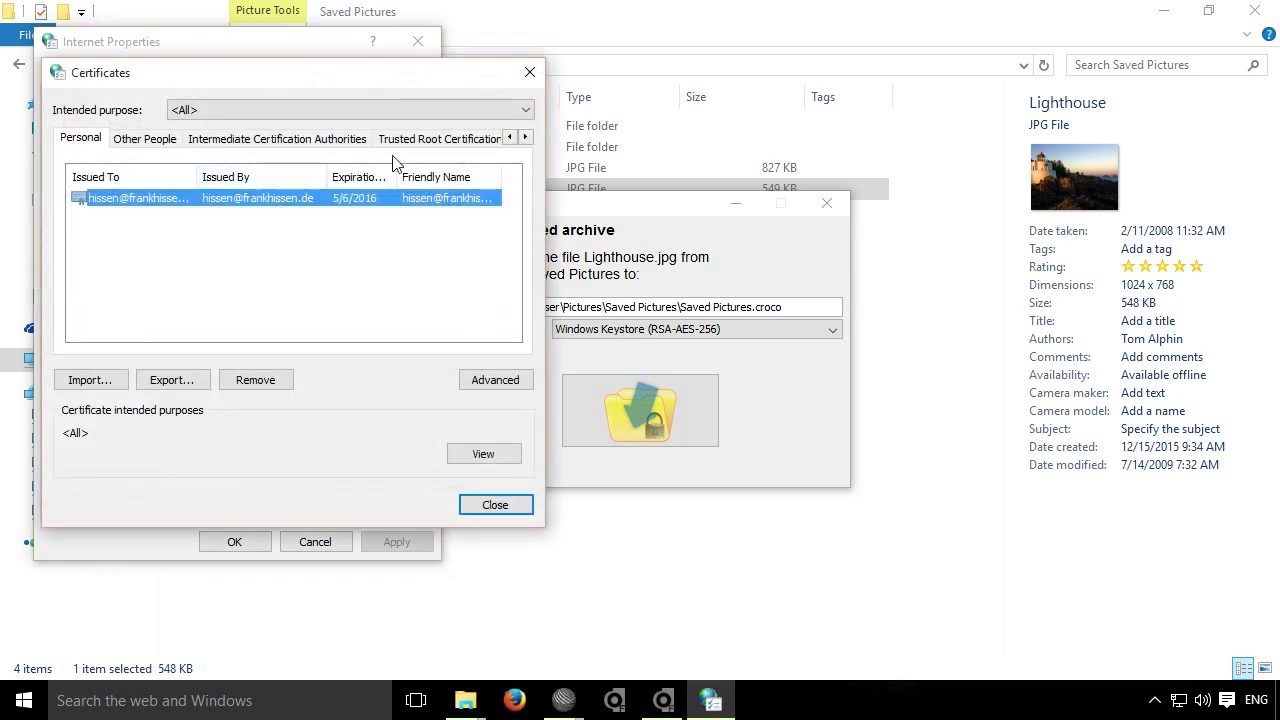
Look through the Trusted Root Certification Authorities certificates and select the certificate in the Personal store
left_click(428, 140)
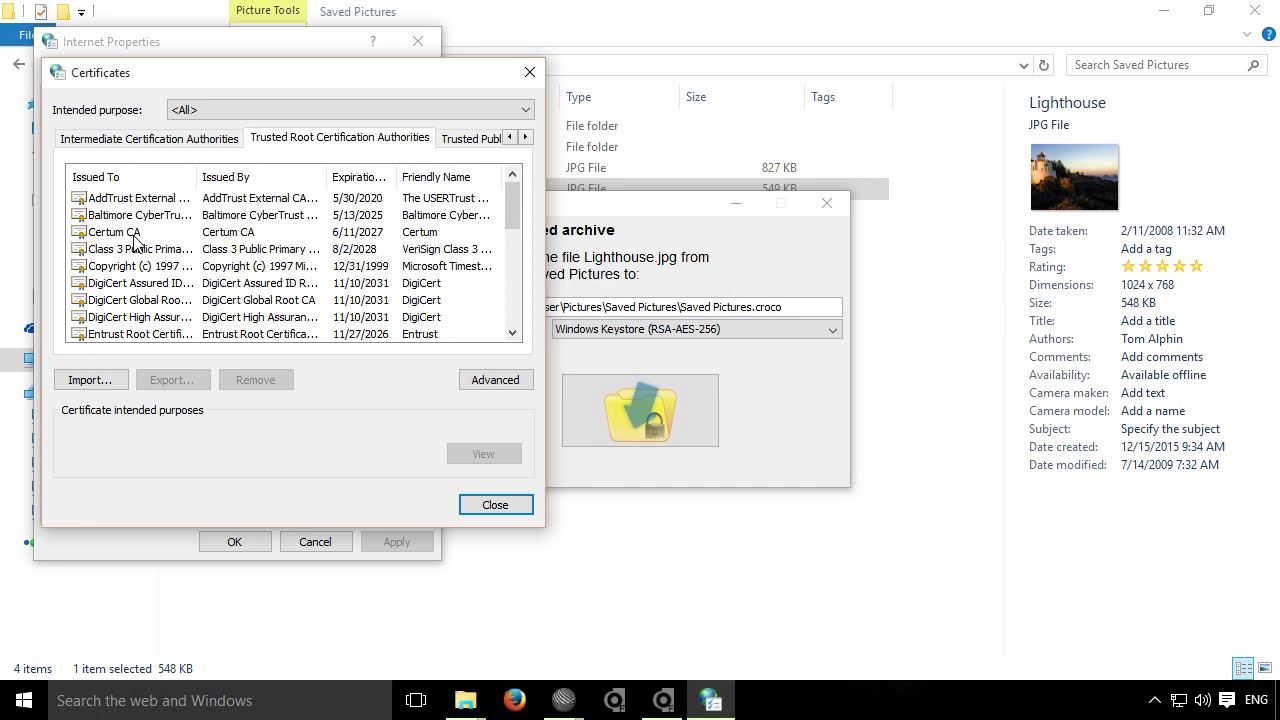
left_click_drag(513, 205, 513, 277)
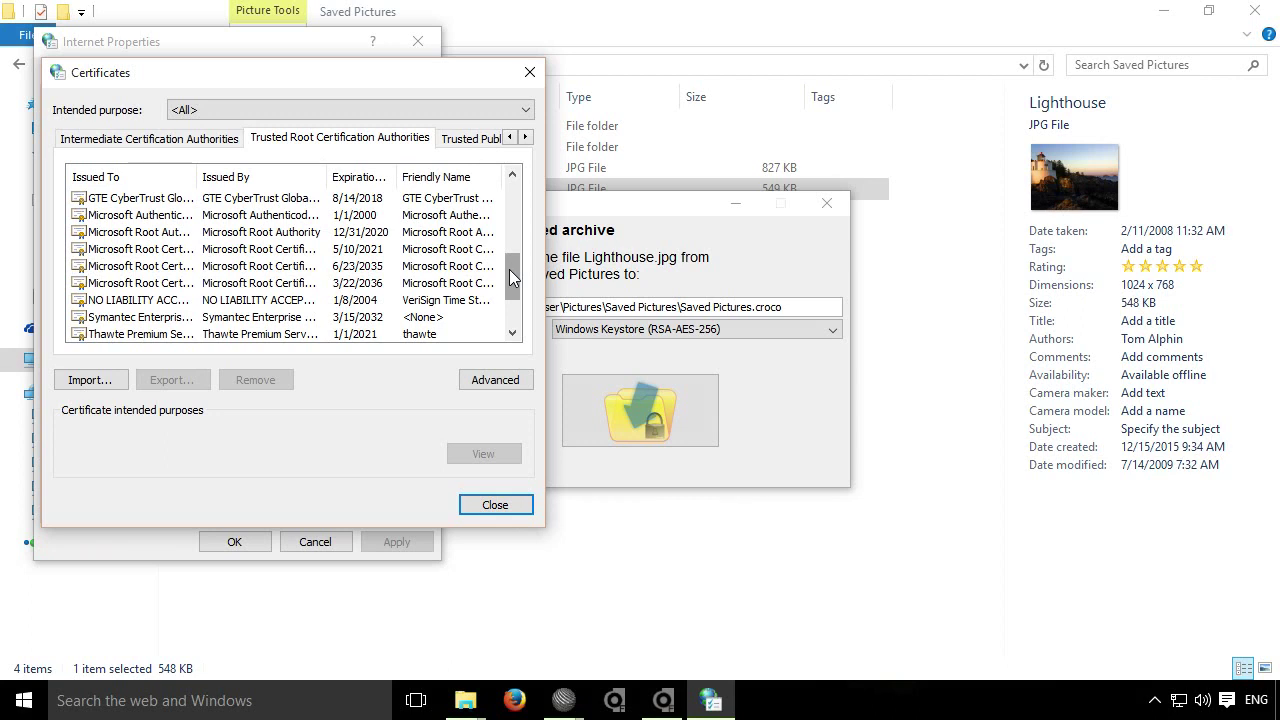
left_click_drag(513, 277, 513, 200)
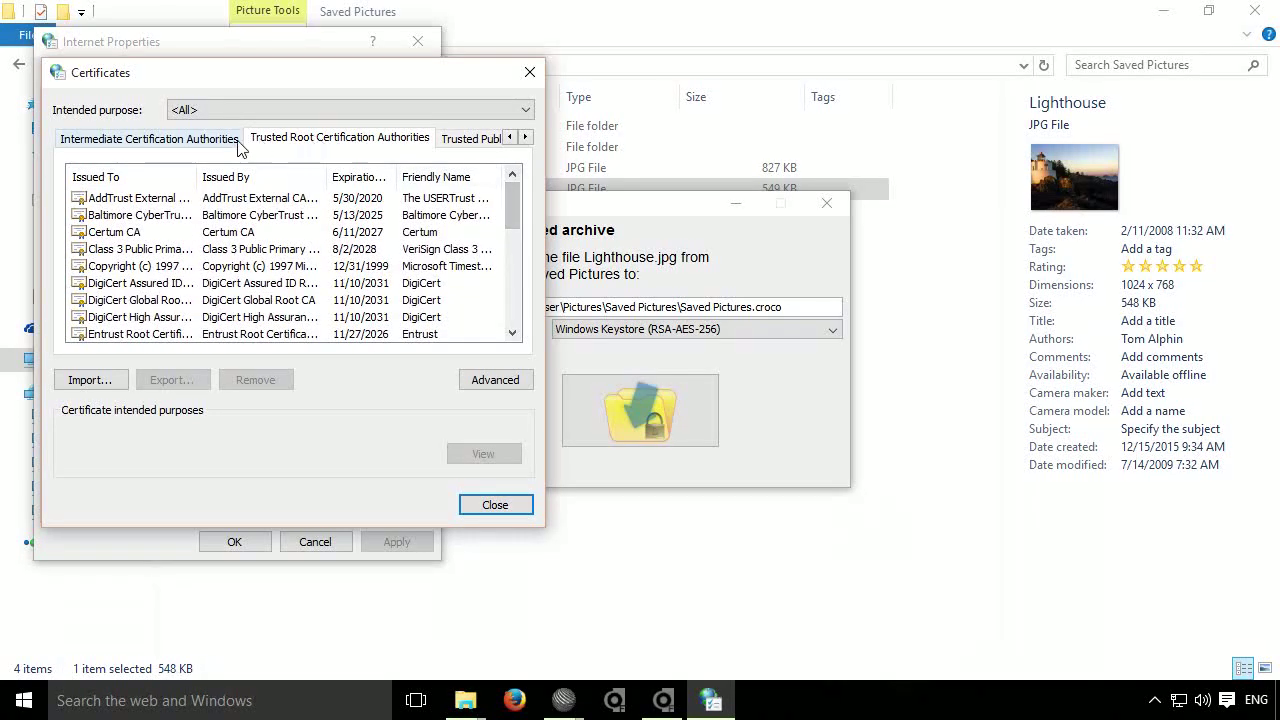
left_click(510, 137)
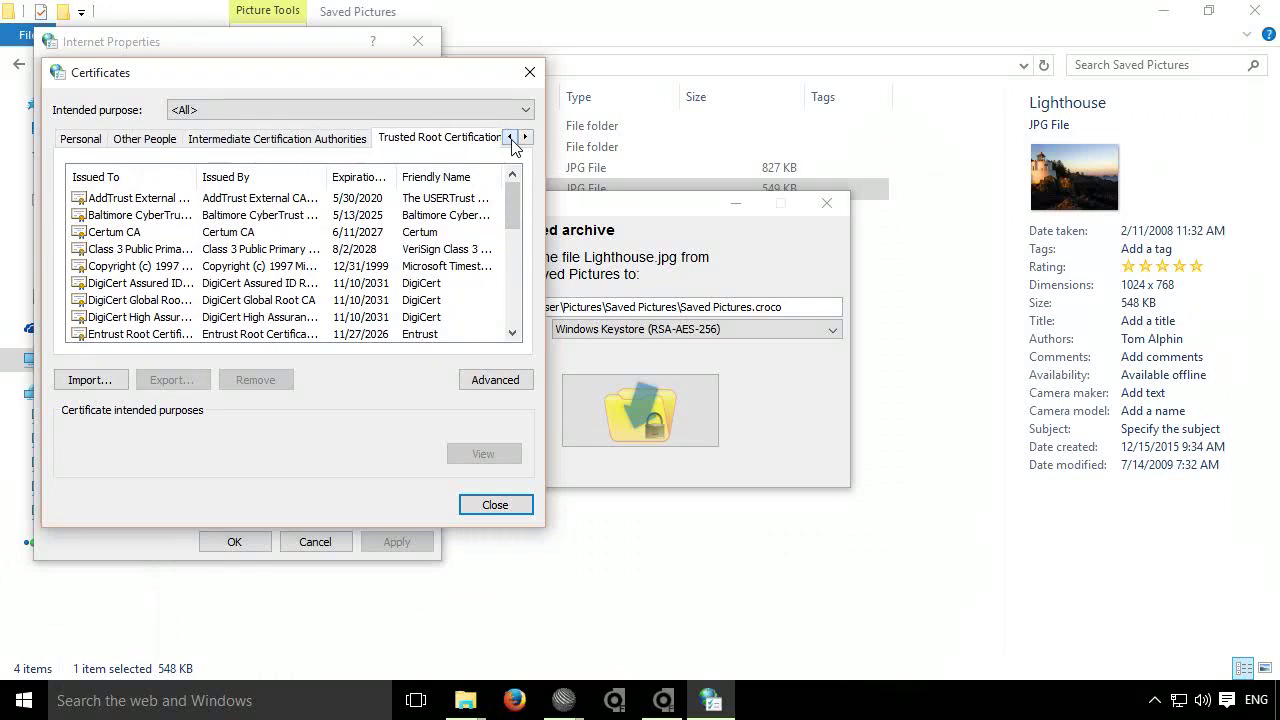
left_click(80, 141)
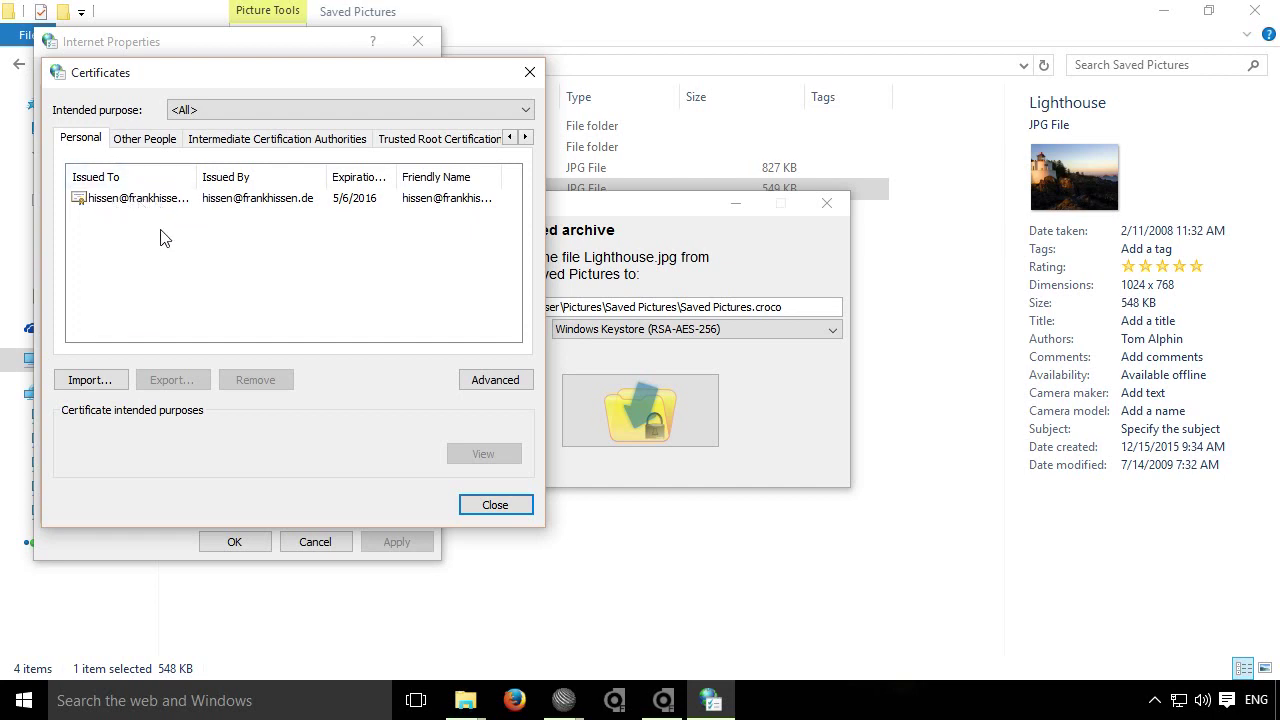
left_click(168, 198)
Switch back to CrococryptFile and encrypt the Lighthouse picture for the personal certificate as recipient
left_click(697, 219)
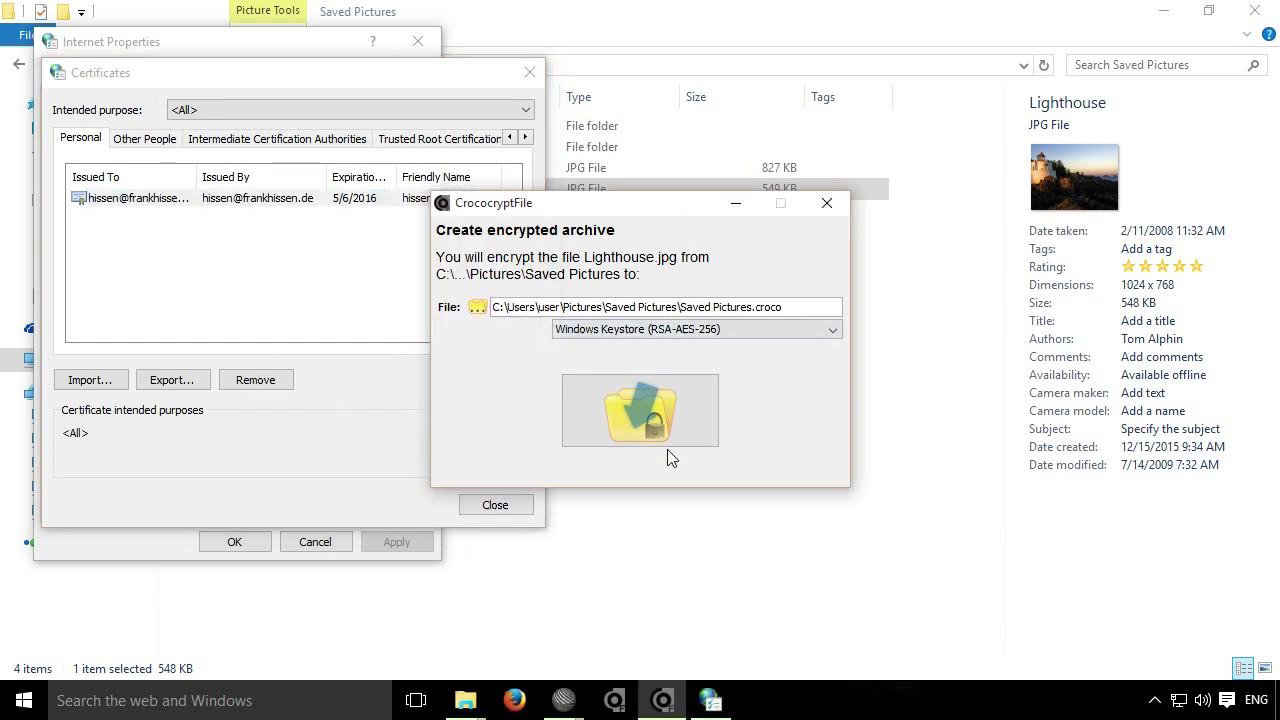
left_click(646, 416)
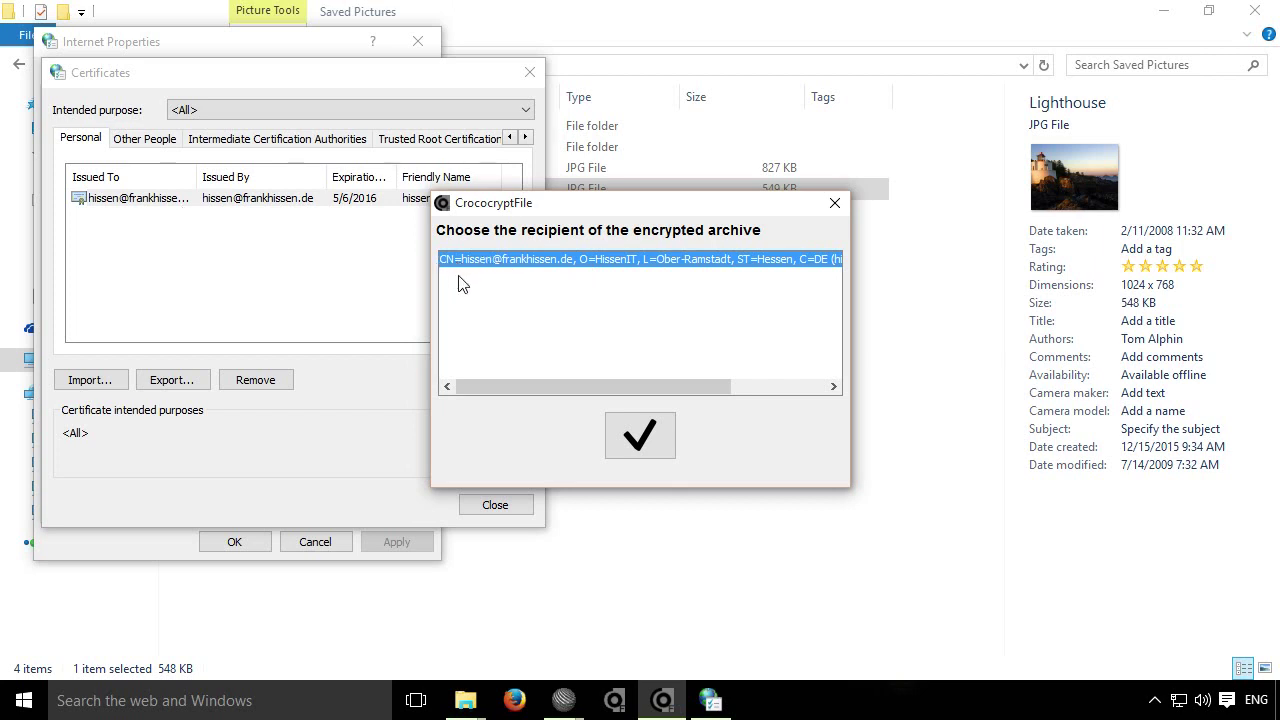
left_click(638, 438)
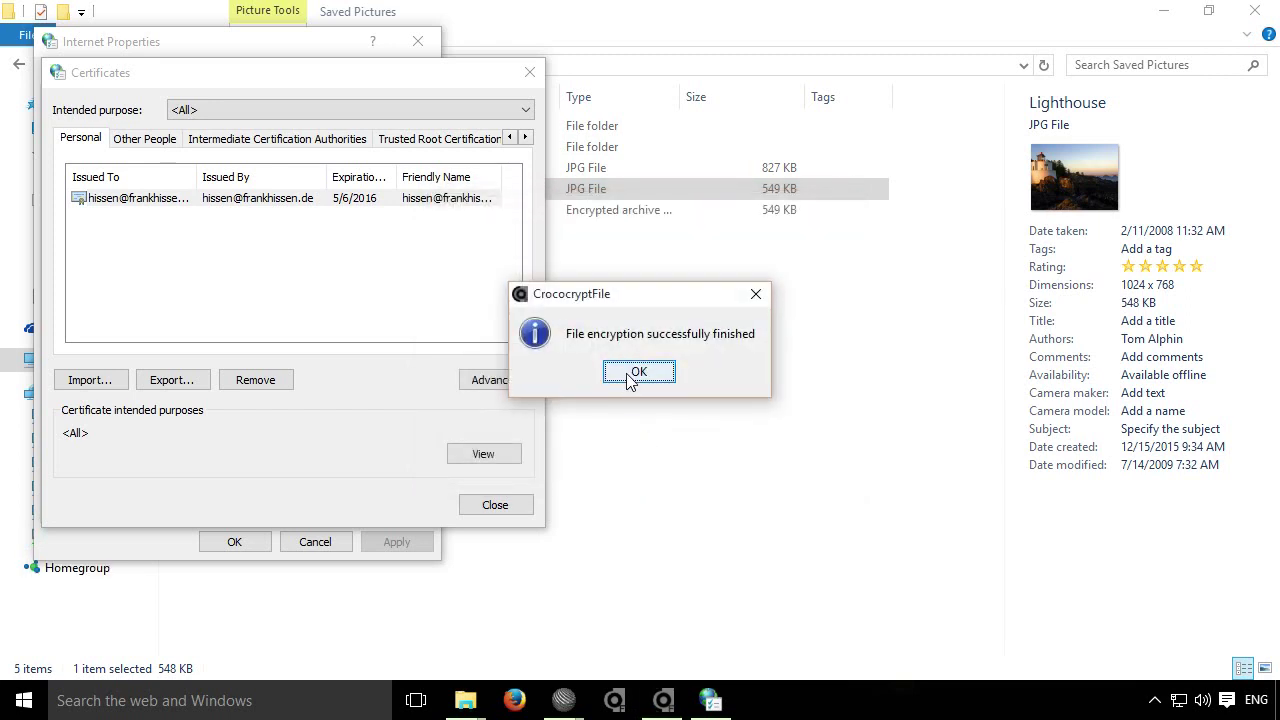
left_click(637, 372)
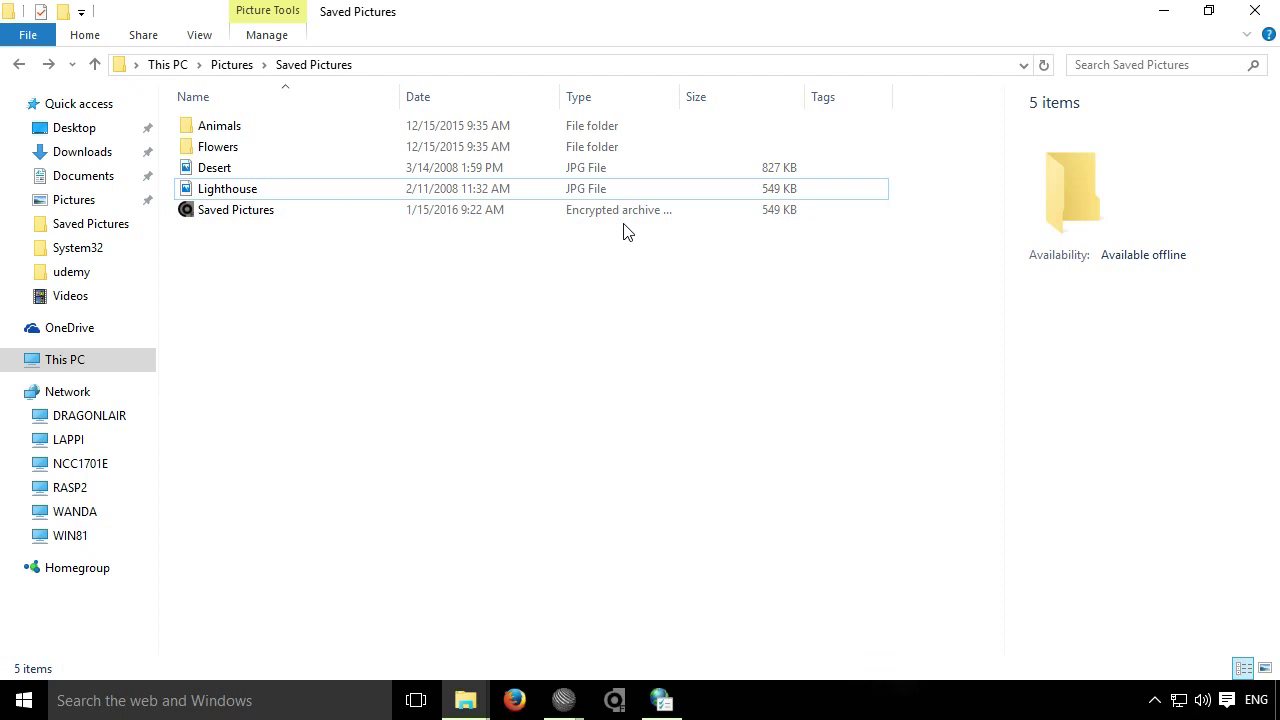
Open the Saved Pictures encrypted archive, extract it to C:\Users\user\Pictures\Saved Pictures\Saved Pictures, and close the extracted folder's window
left_click(268, 213)
double_click(268, 210)
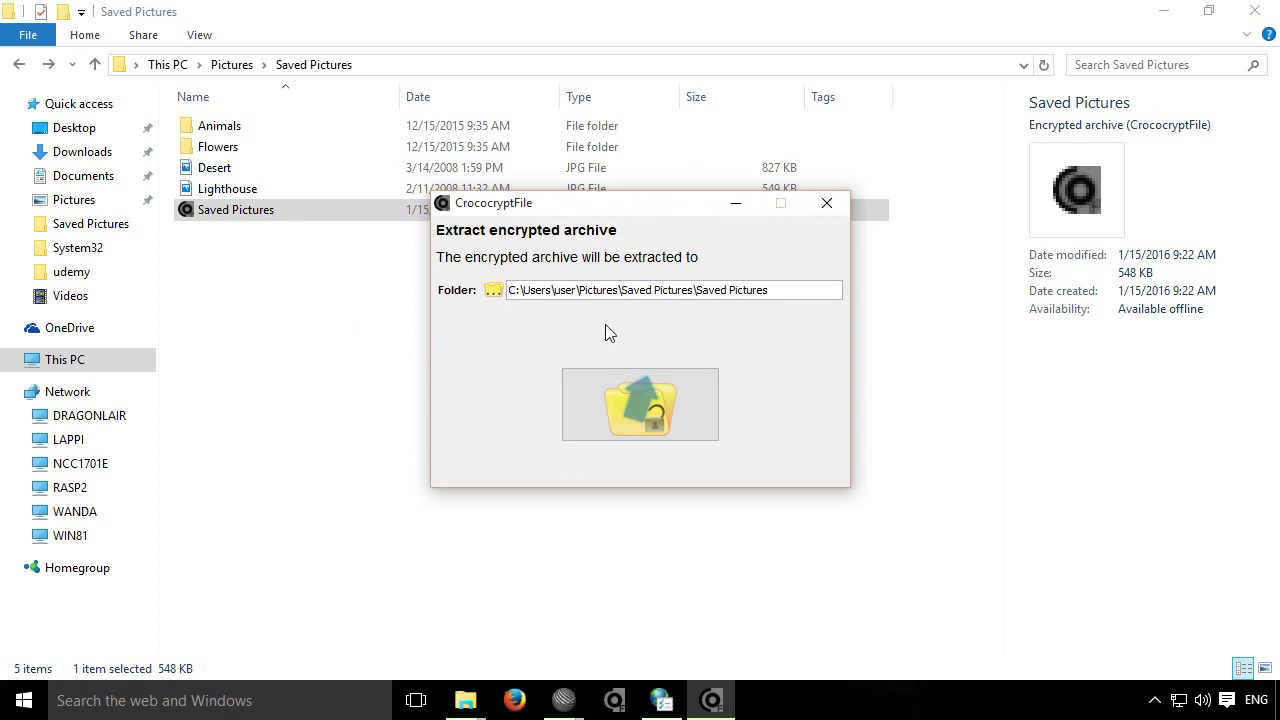
left_click(636, 395)
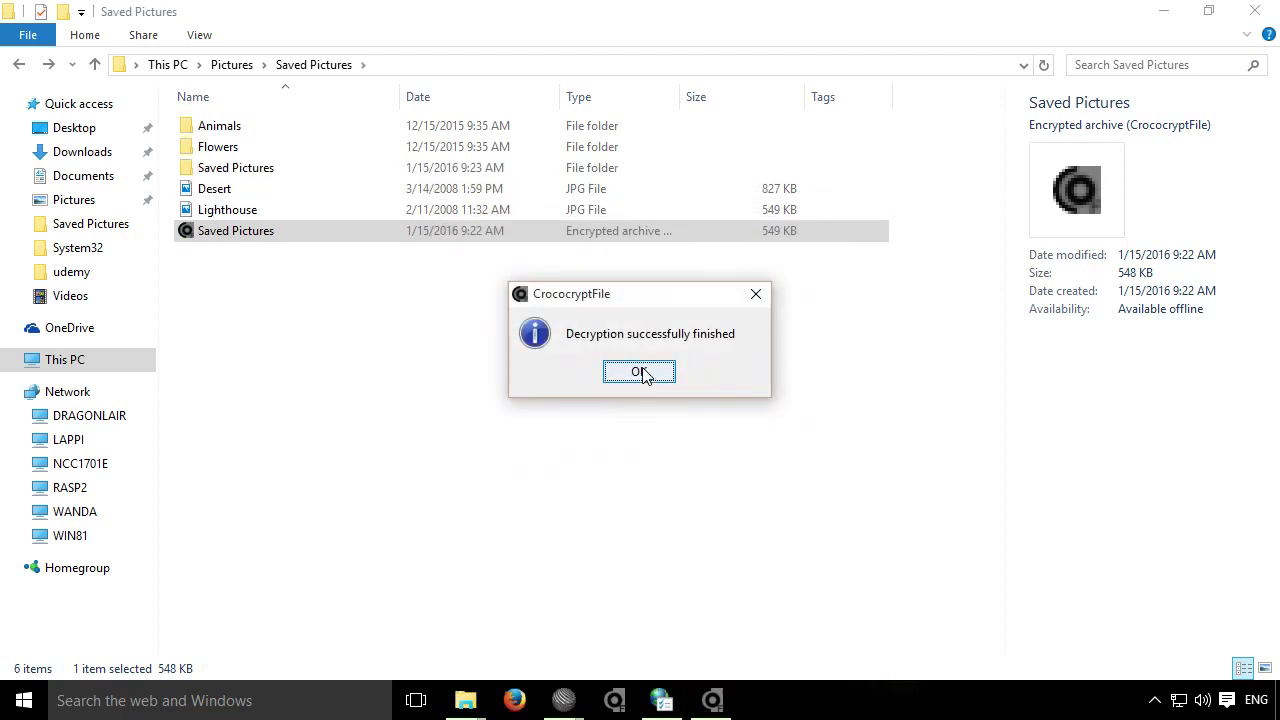
left_click(640, 372)
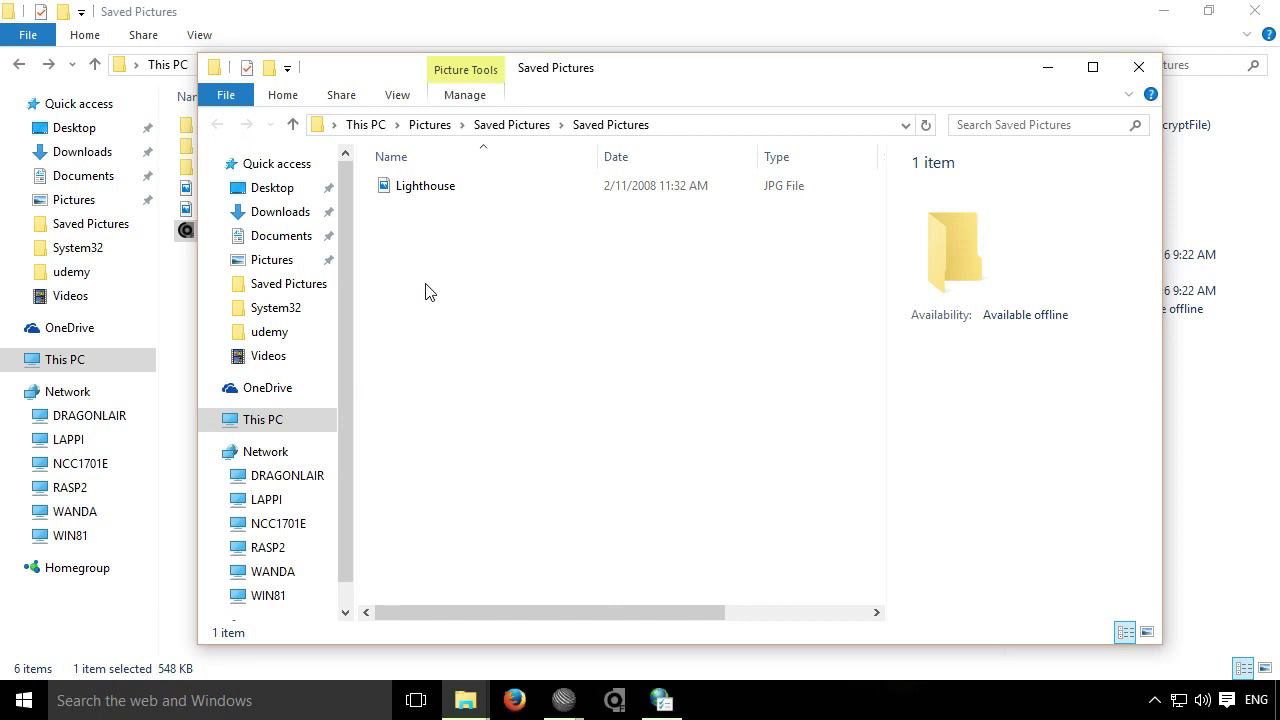
left_click(1138, 66)
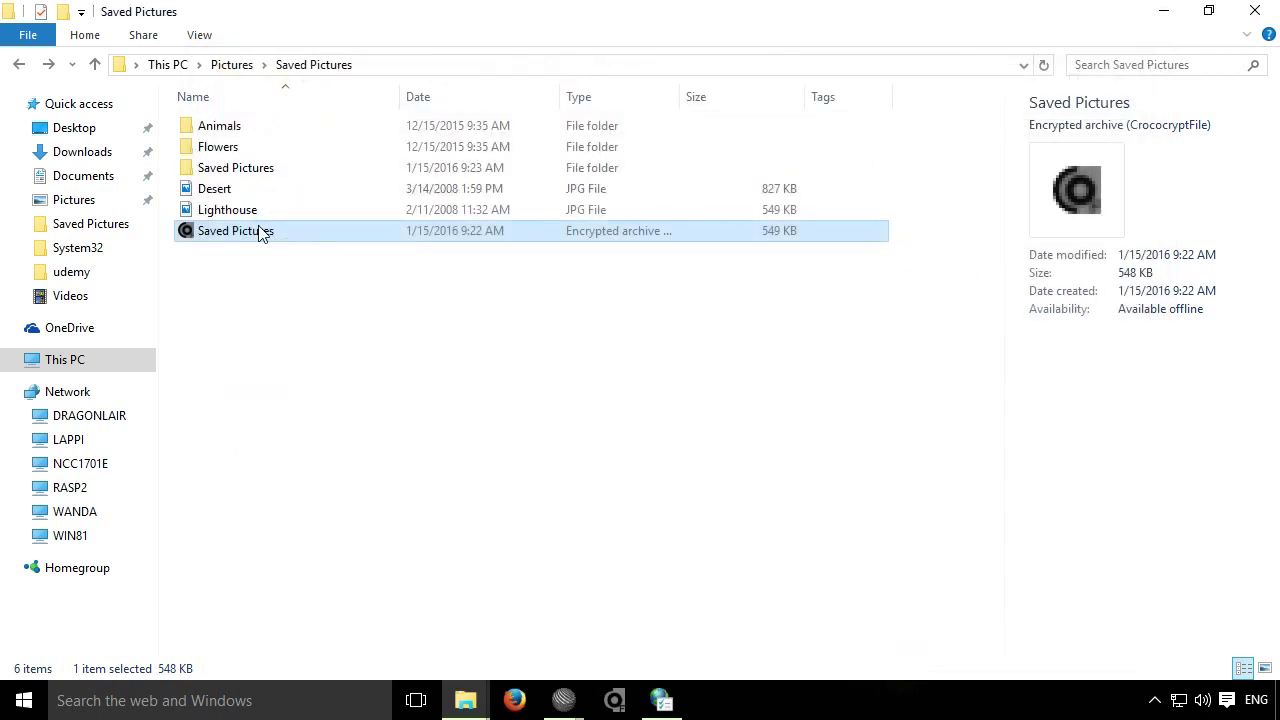
Permanently delete the Saved Pictures encrypted archive together with the extracted Saved Pictures folder
left_click(258, 170, "ctrl")
key("shift+Delete")
key("Return")
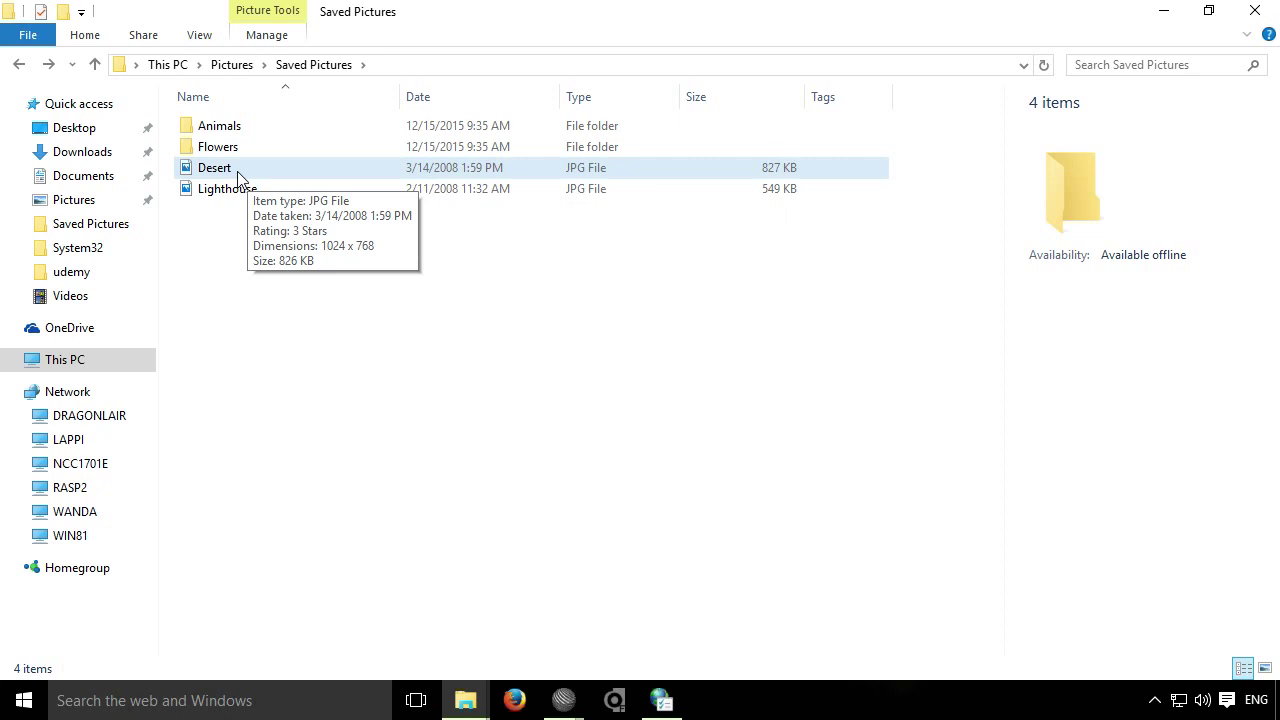
Start encrypting the Desert picture via CrococryptFile and choose GPG/OpenPGP Key (PGP-AES-256) as the encryption method
left_click(234, 189)
left_click(241, 168)
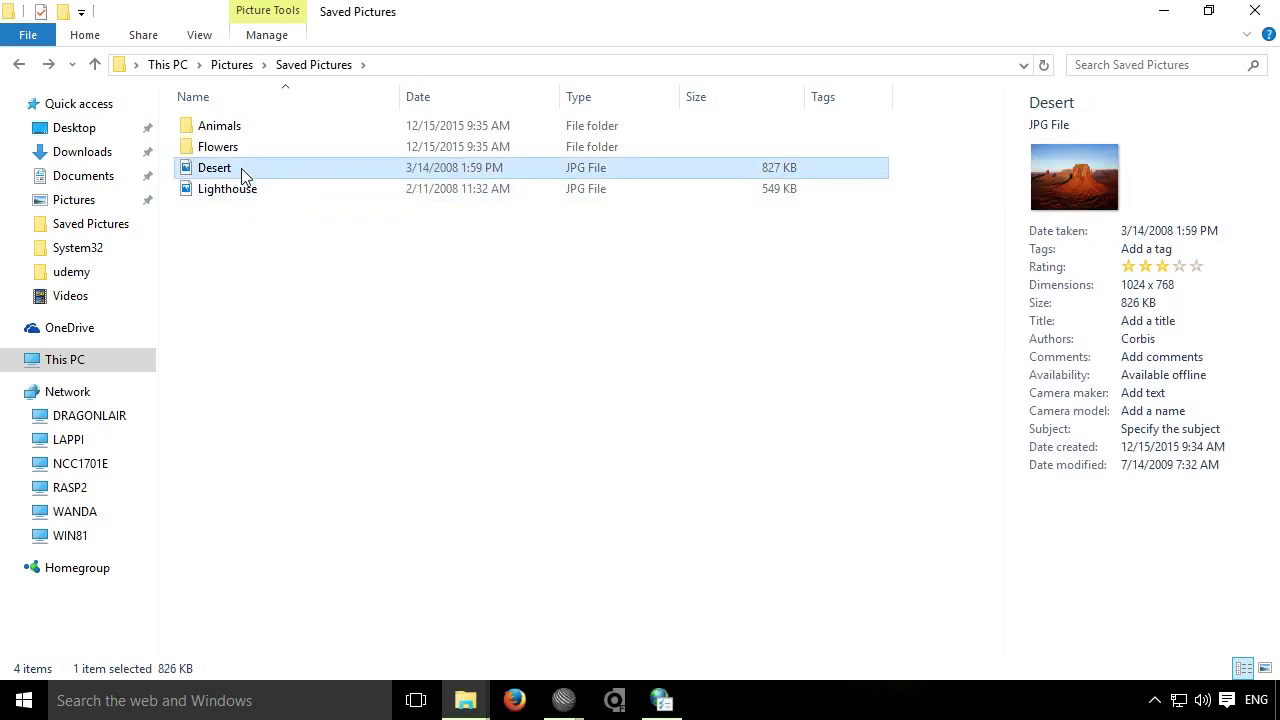
right_click(241, 168)
left_click(389, 274)
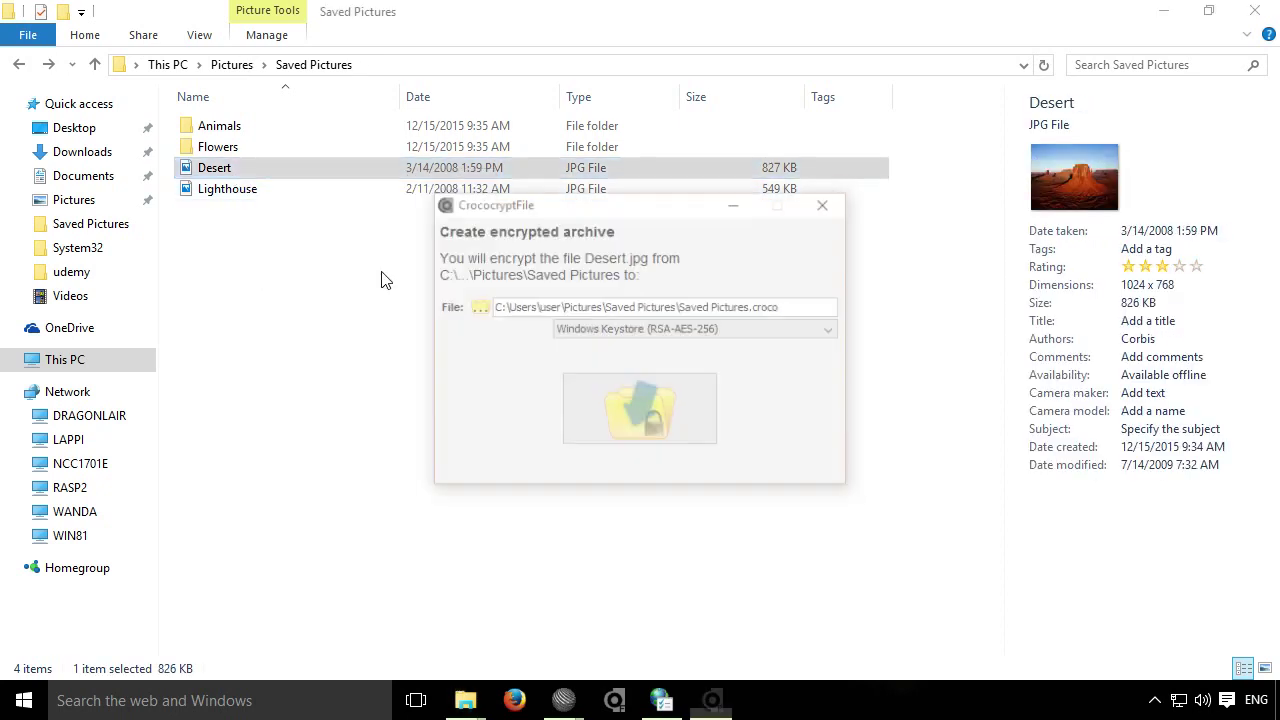
left_click(650, 334)
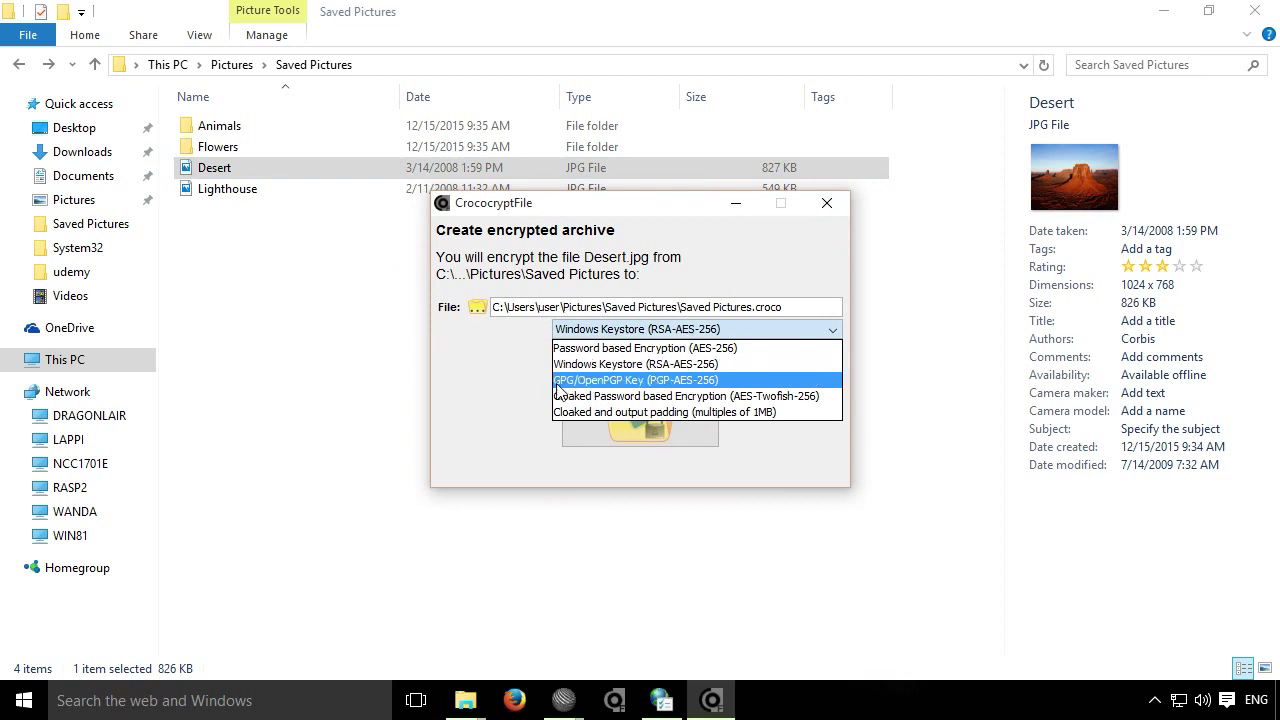
left_click(588, 380)
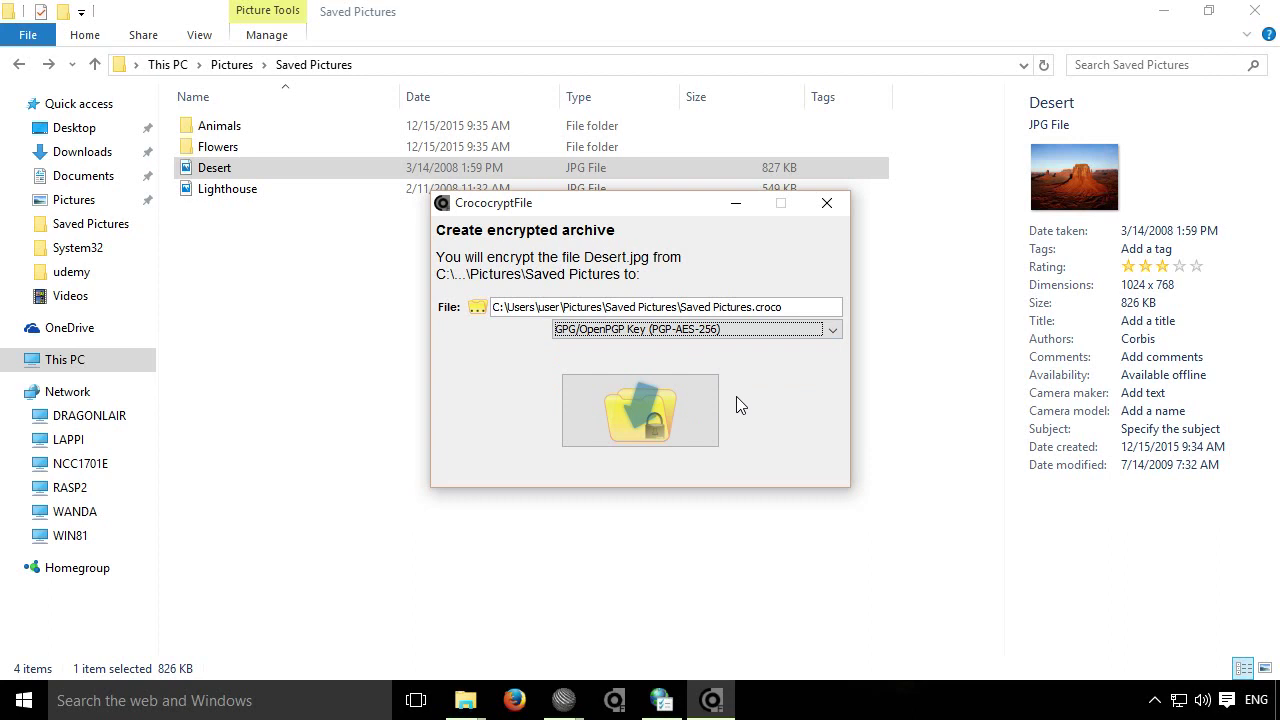
left_click(745, 330)
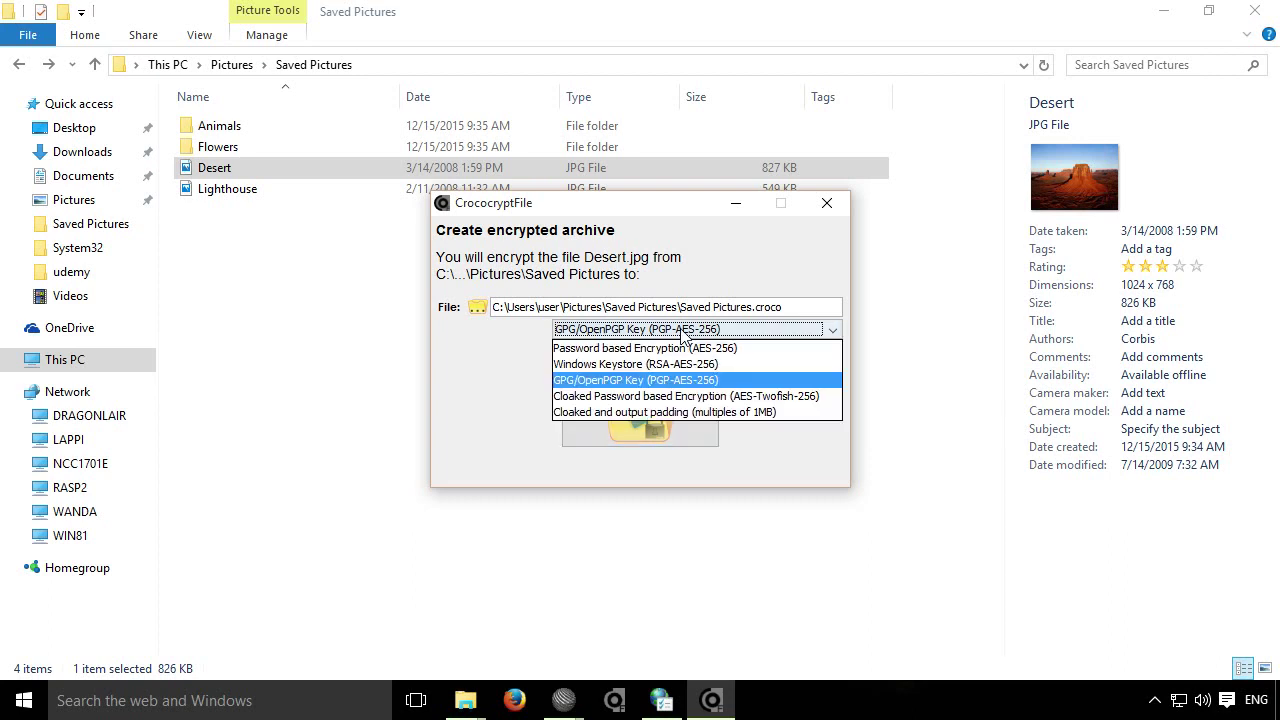
left_click(666, 384)
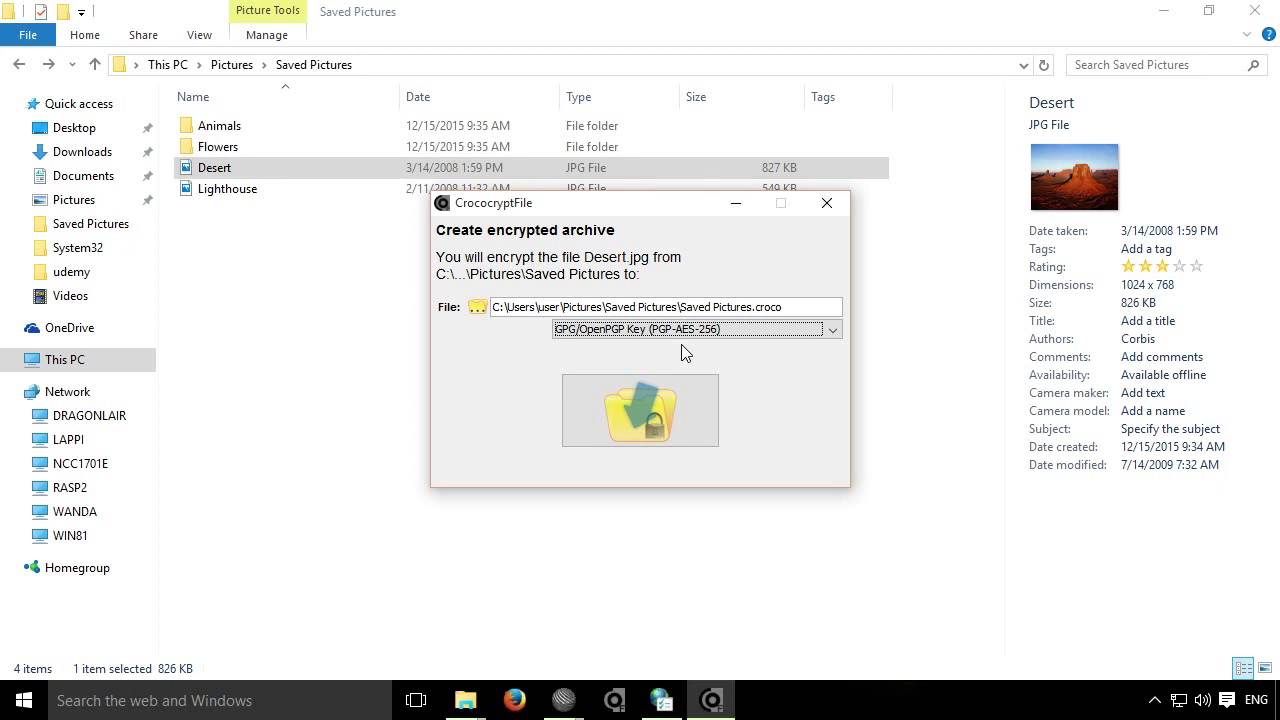
Encrypt the Desert picture for both recipients in the pubring.gpg keyring, leaving the keyring file selection cancelled
left_click(645, 420)
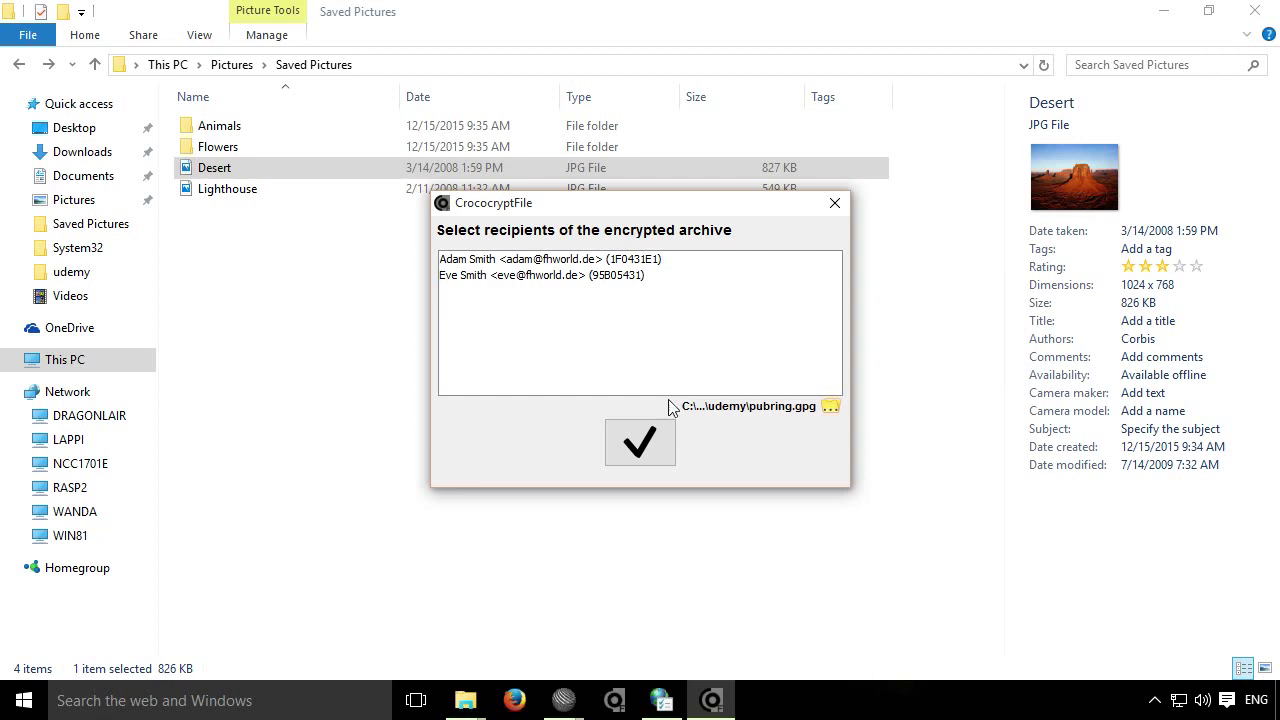
left_click(832, 412)
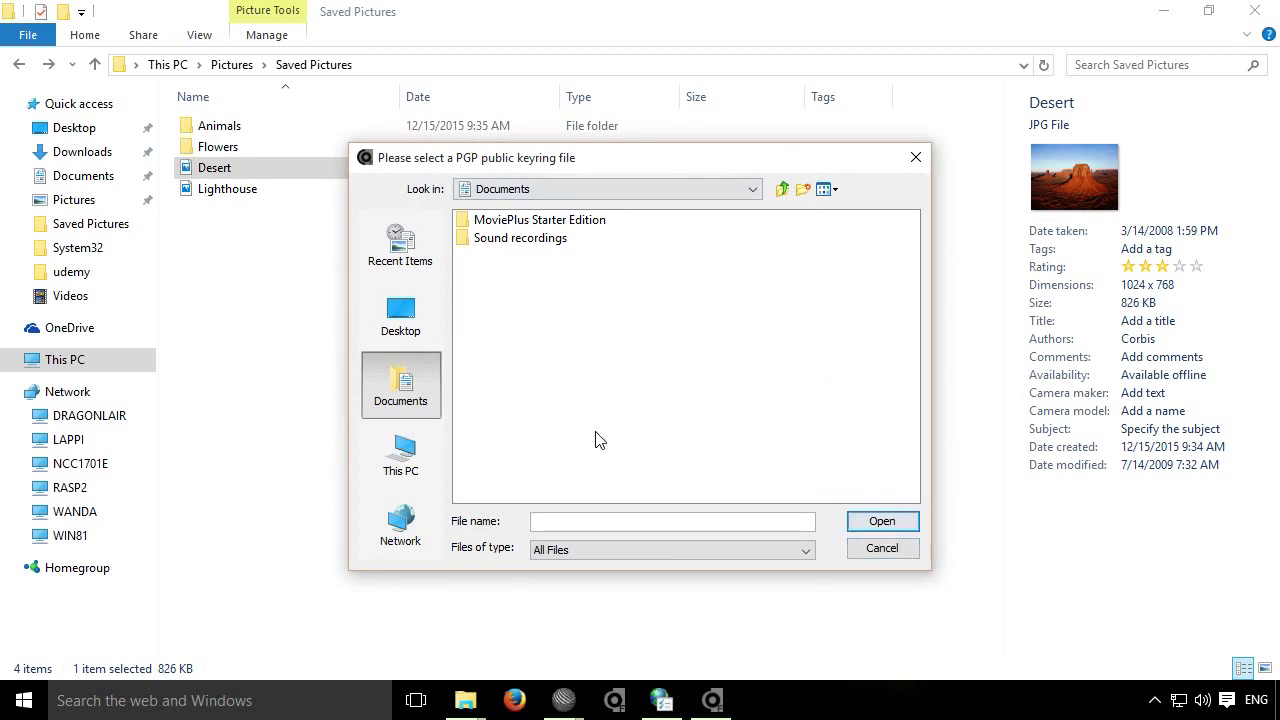
left_click(890, 552)
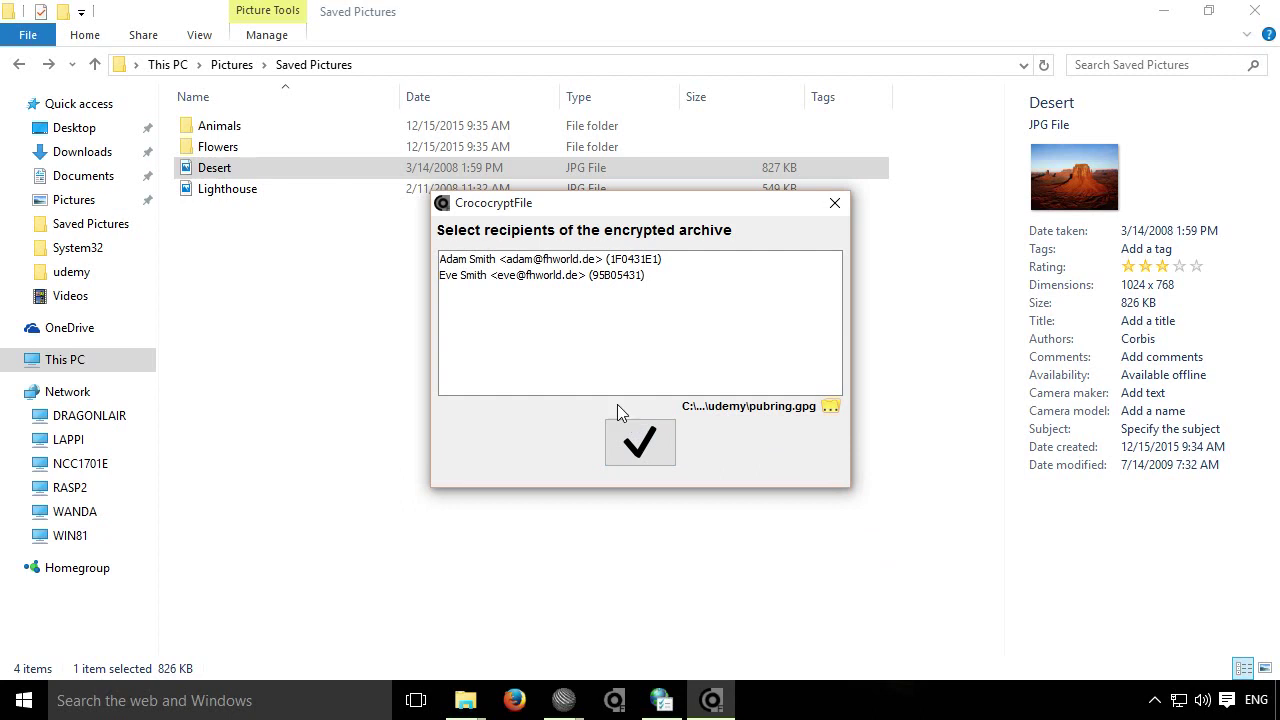
left_click(572, 263)
left_click(560, 276, "ctrl")
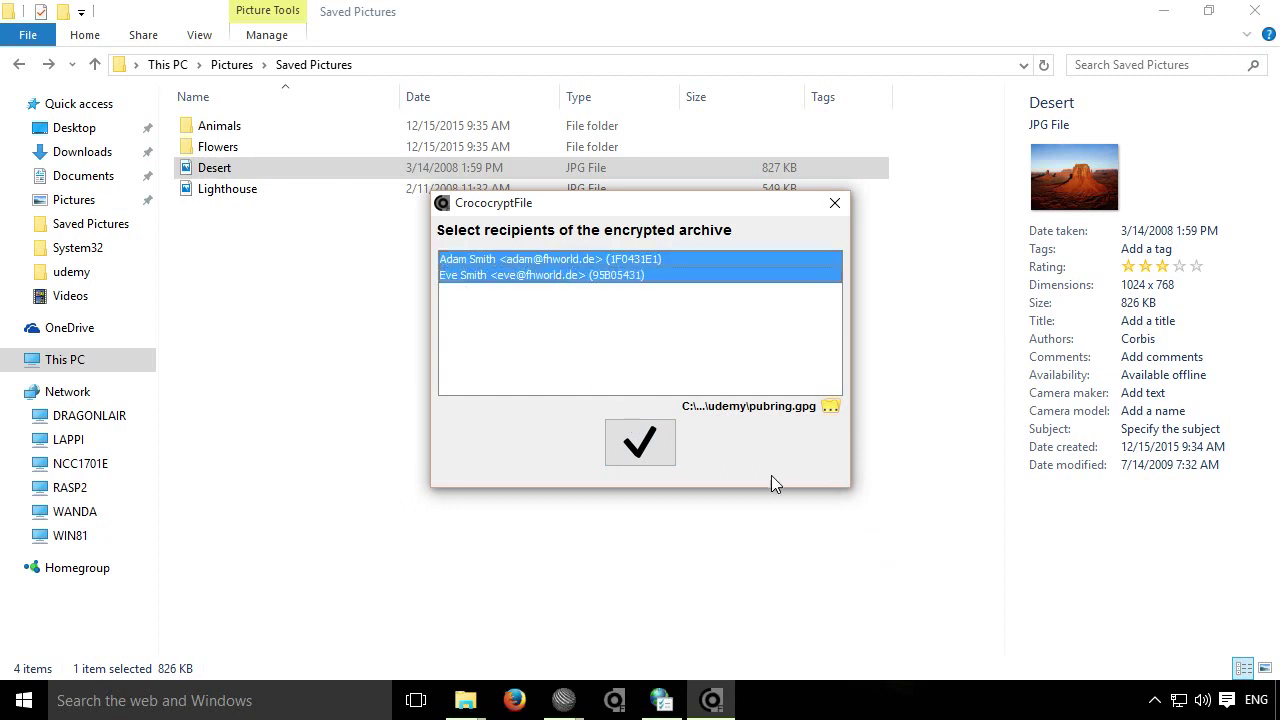
left_click(636, 452)
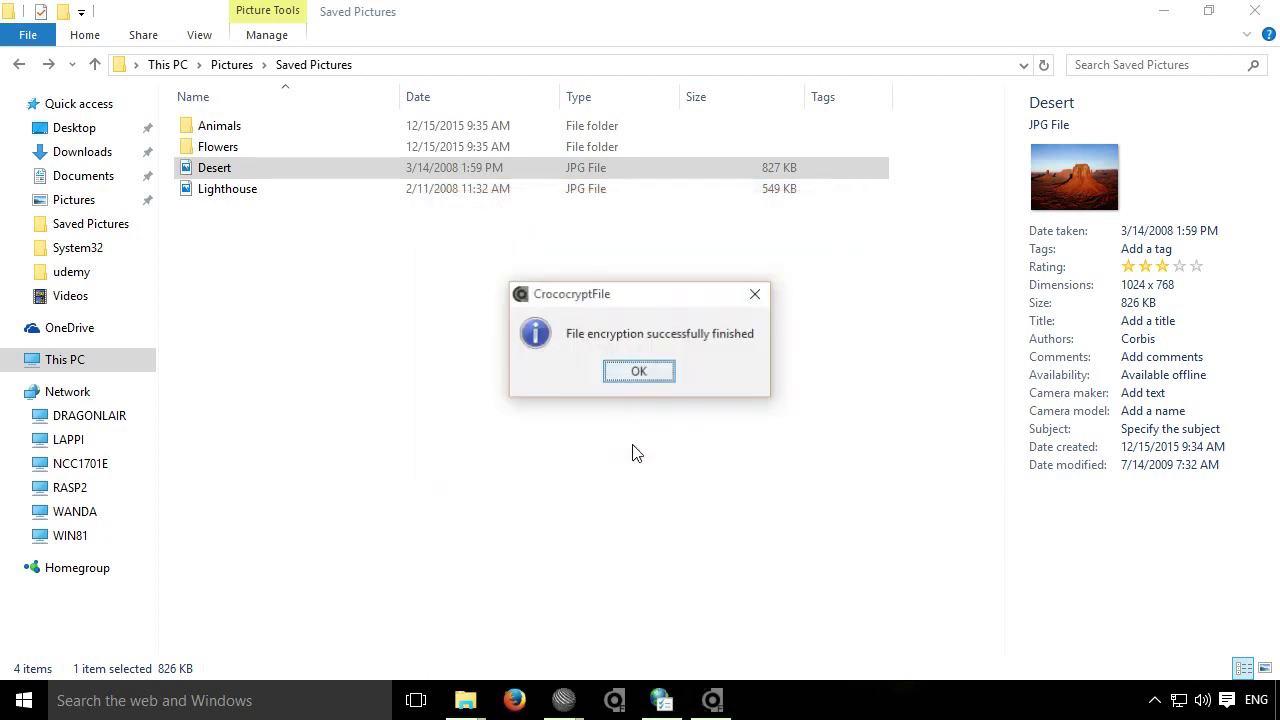
left_click(632, 372)
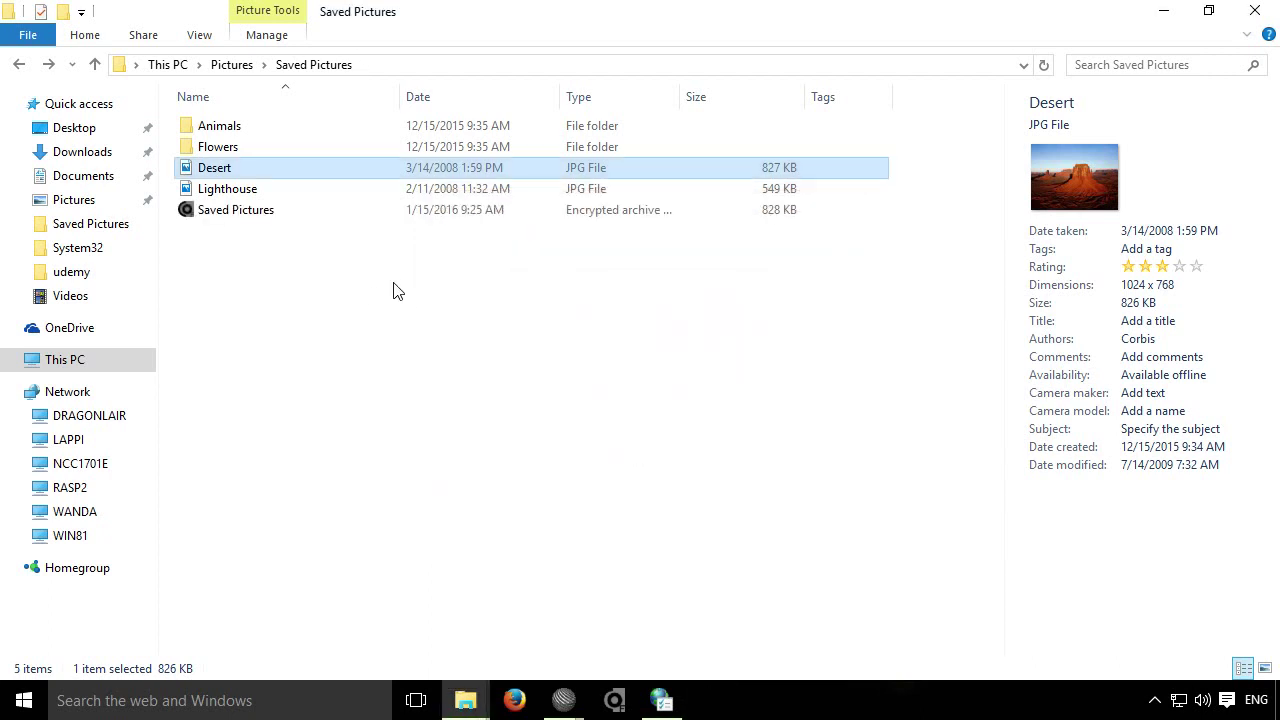
Extract the Saved Pictures encrypted archive to C:\Users\user\Pictures\Saved Pictures\Saved Pictures using the PGP secret key password, and close the extracted folder's window
left_click(232, 213)
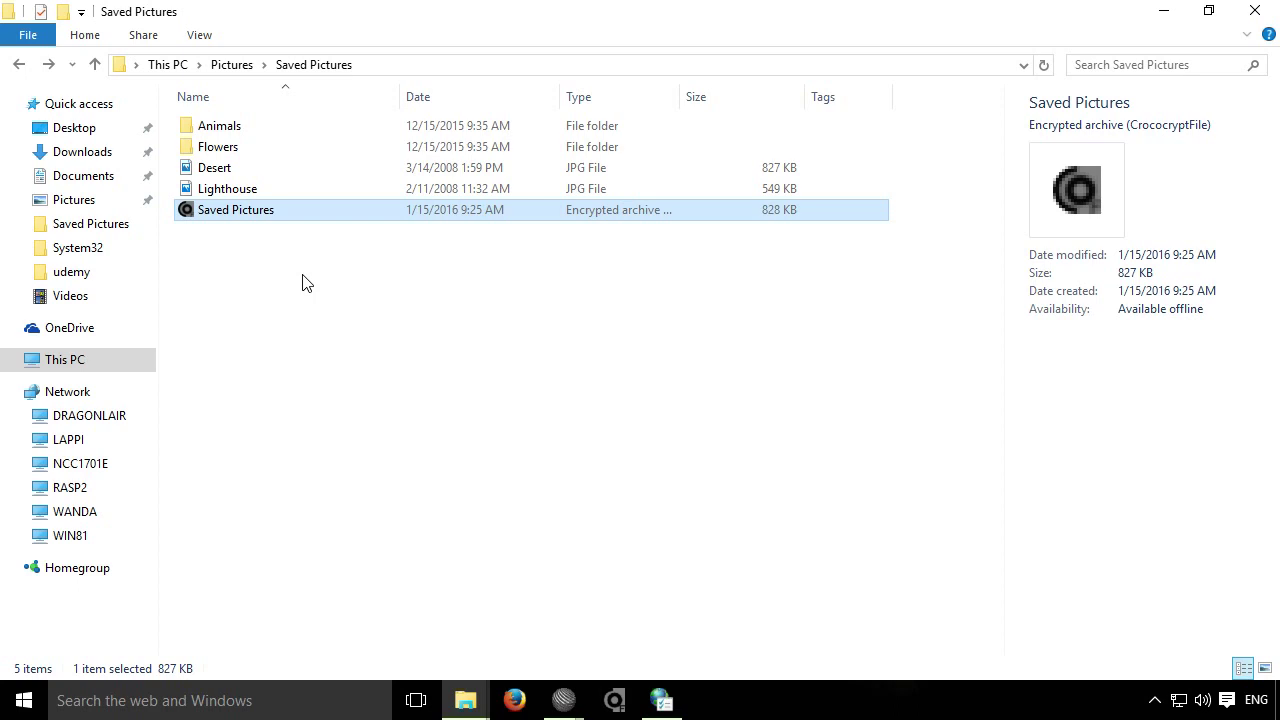
double_click(298, 214)
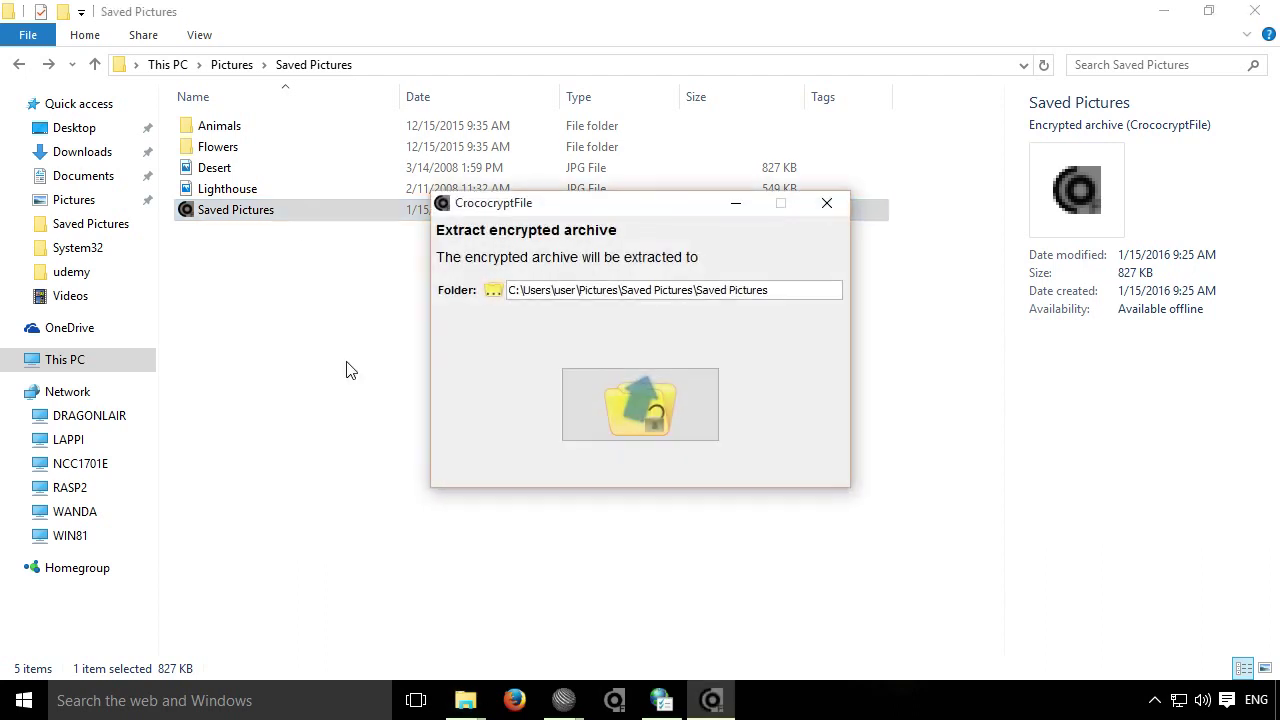
left_click(643, 409)
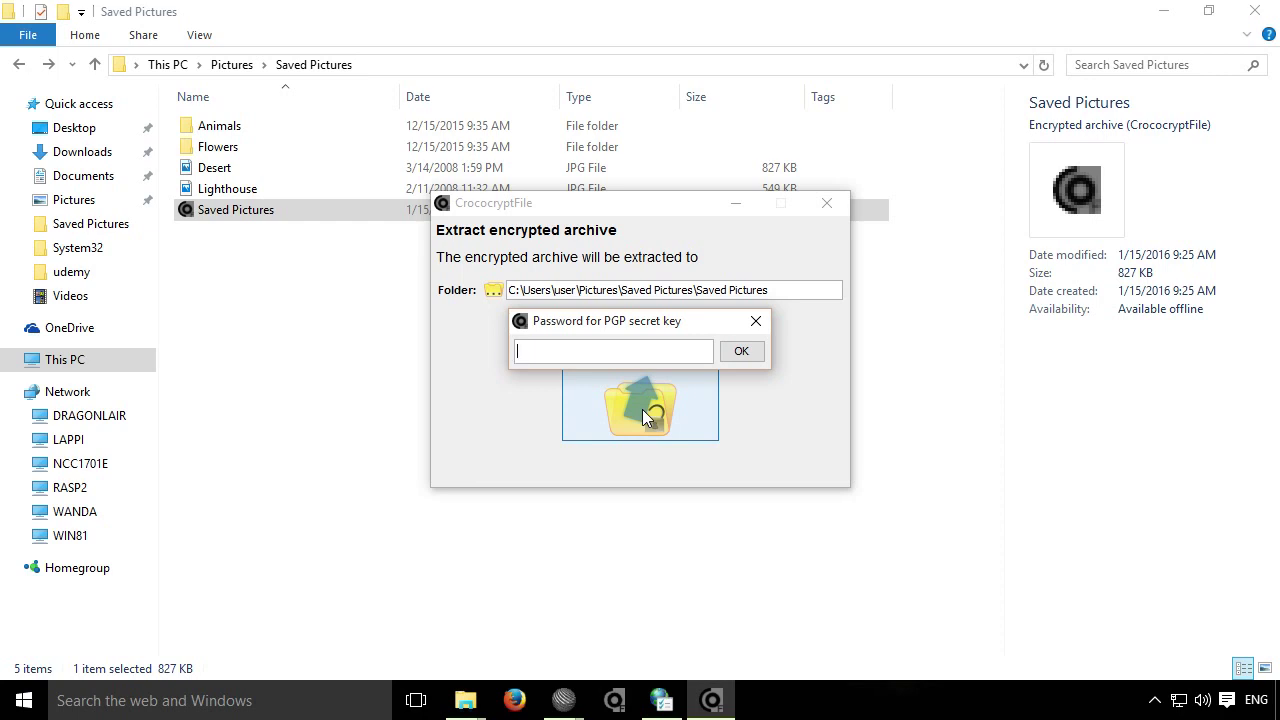
type("••••••••")
left_click(741, 352)
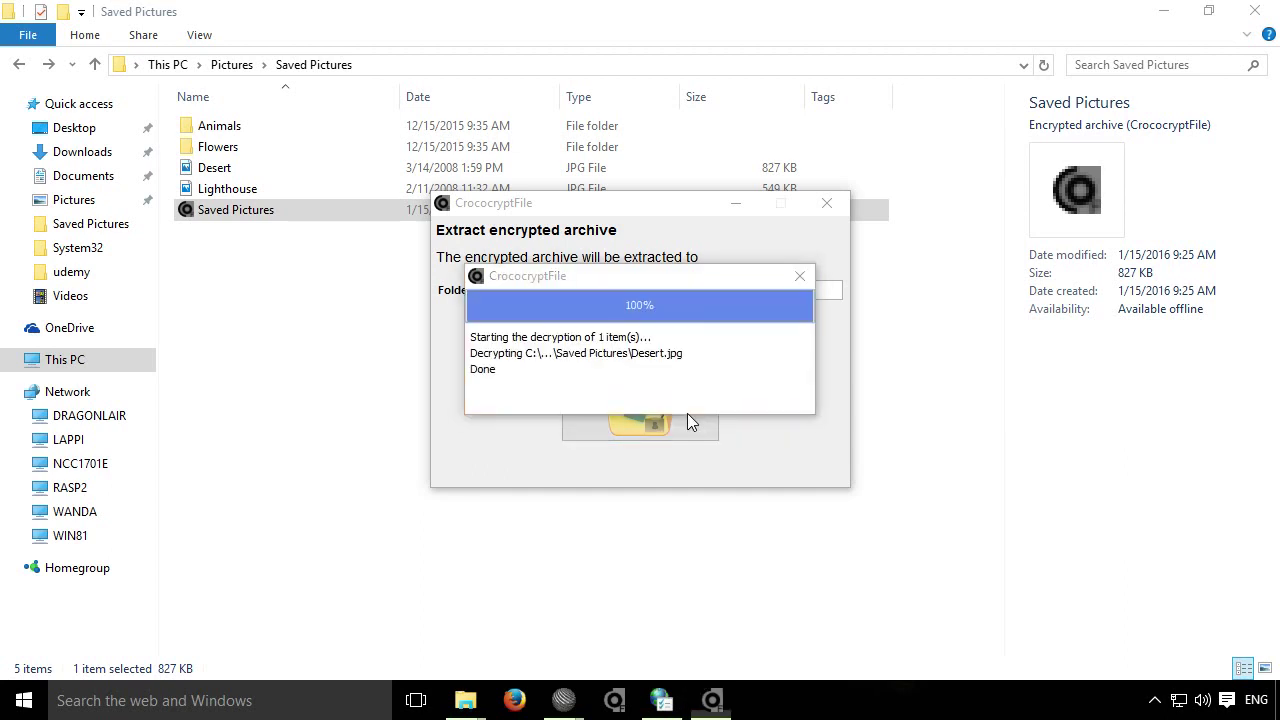
left_click(654, 373)
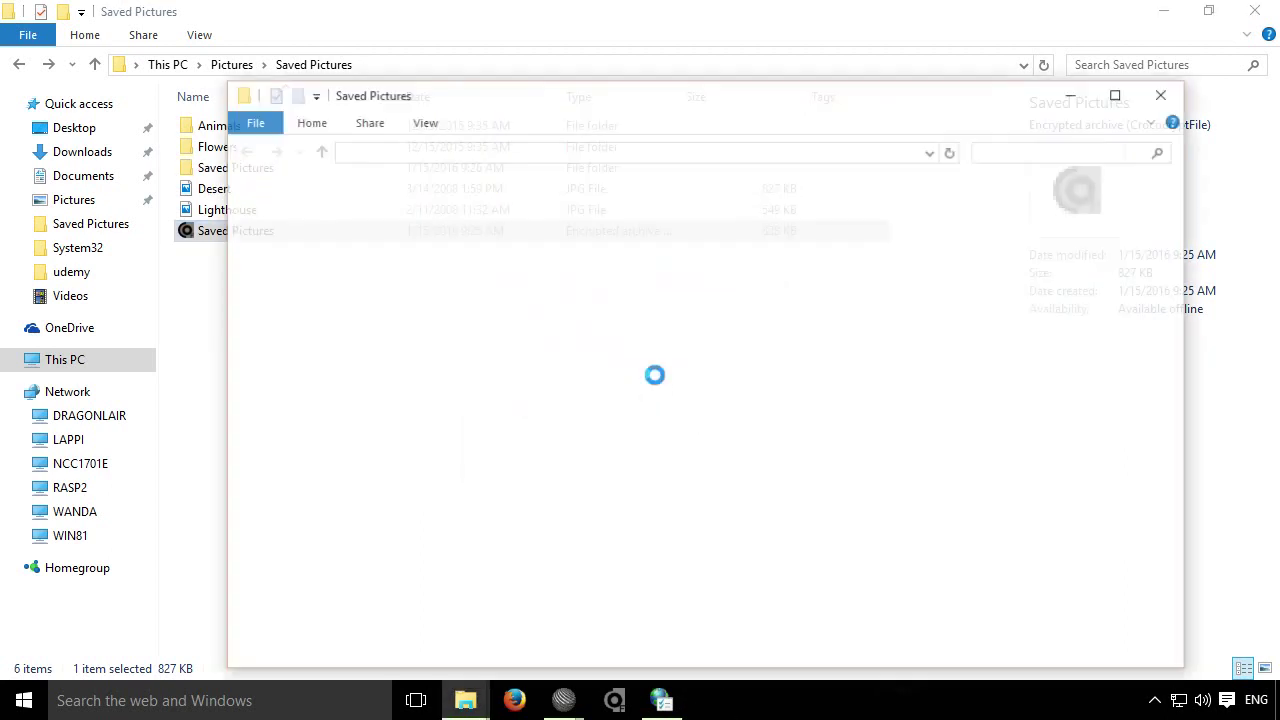
left_click(1165, 94)
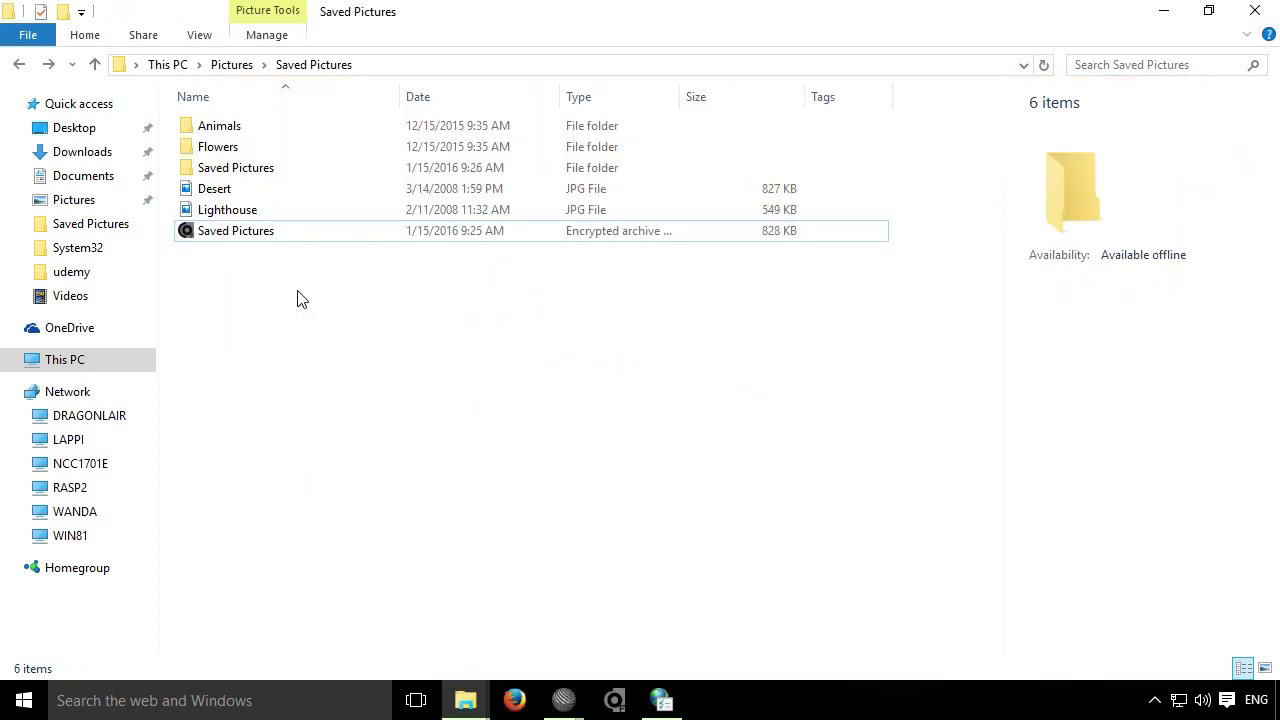